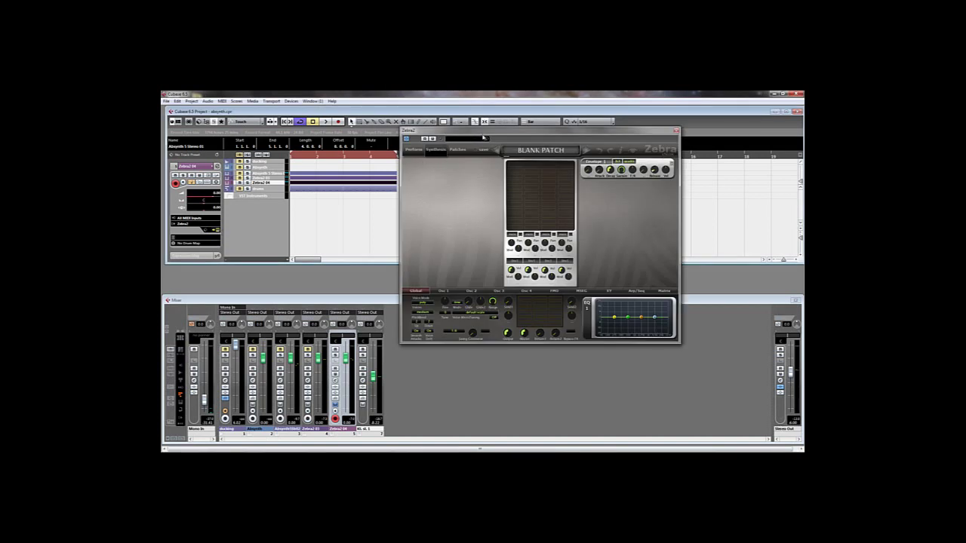
left_click_drag(513, 135, 439, 175)
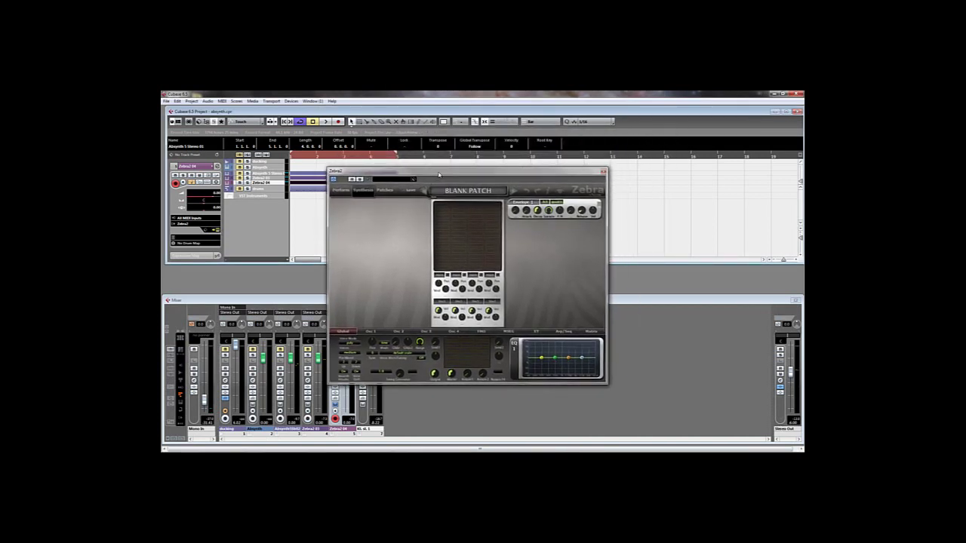
left_click_drag(439, 175, 520, 184)
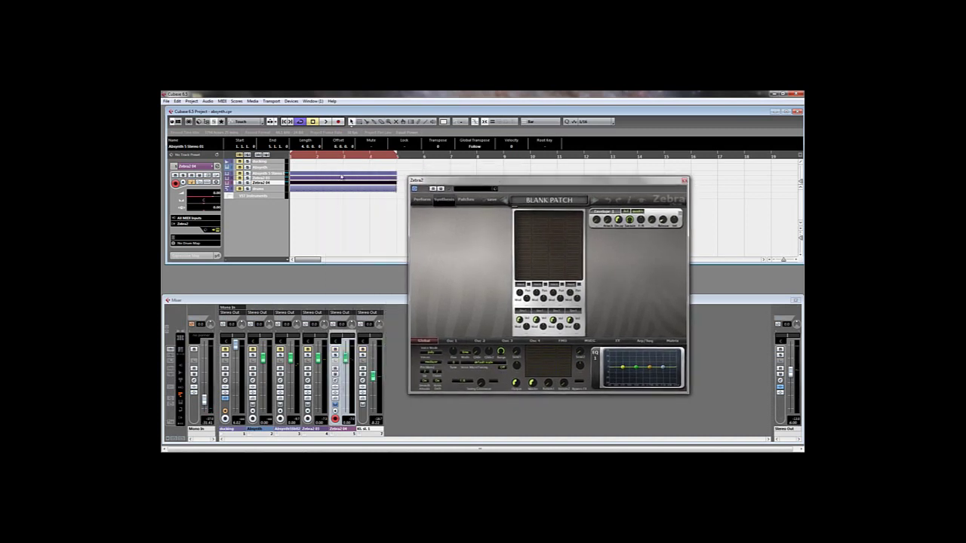
left_click(322, 190)
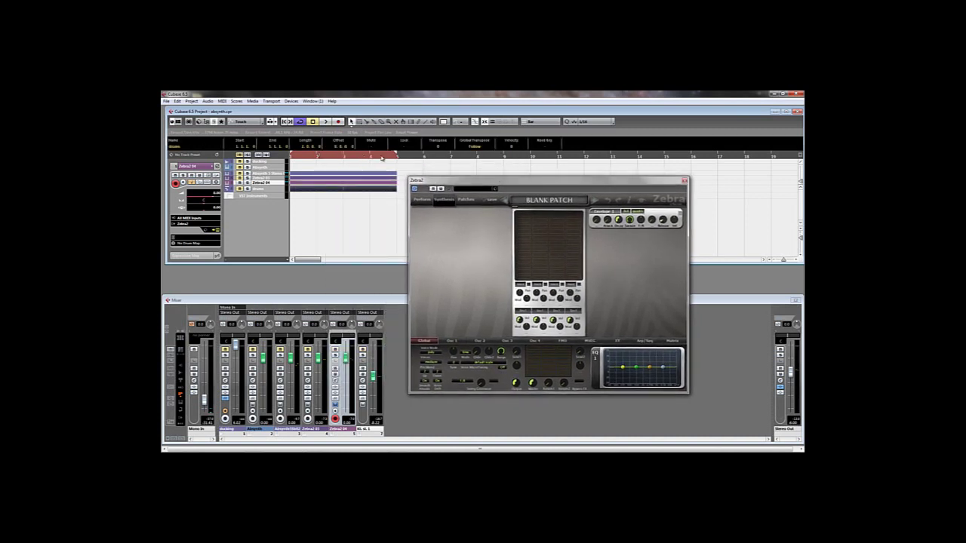
left_click_drag(472, 176, 427, 198)
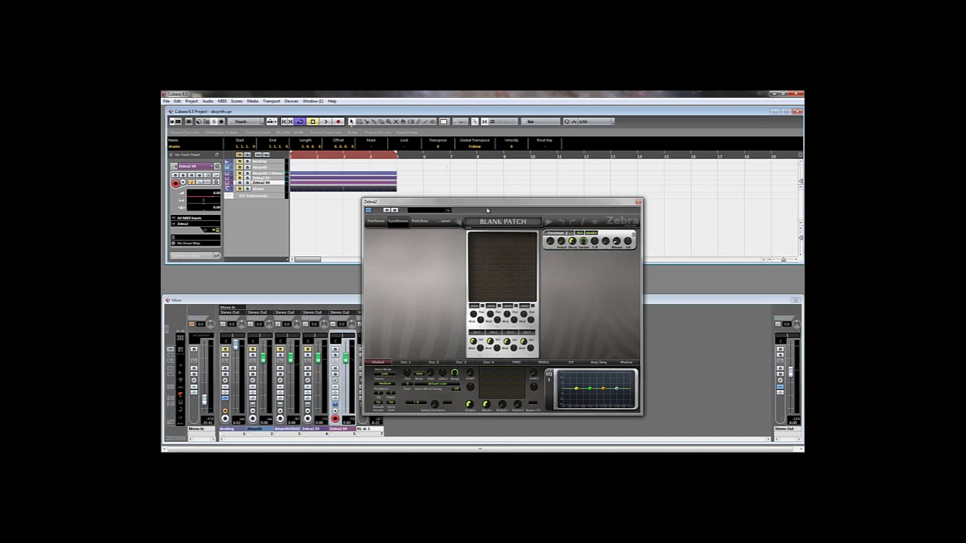
left_click_drag(487, 204, 483, 200)
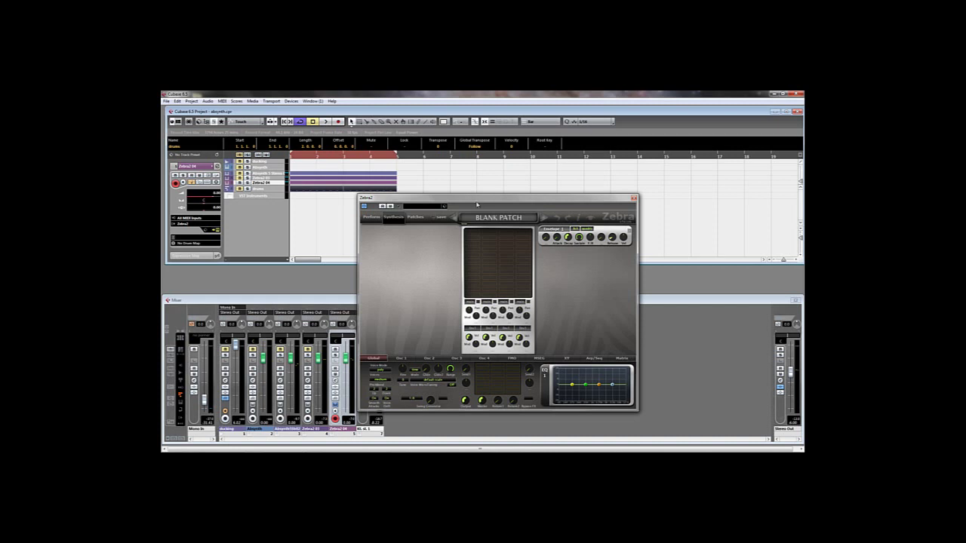
Add the oscillator modules OSC1, OSC2 and OSC3 to the synthesizer's module grid
left_click(471, 234)
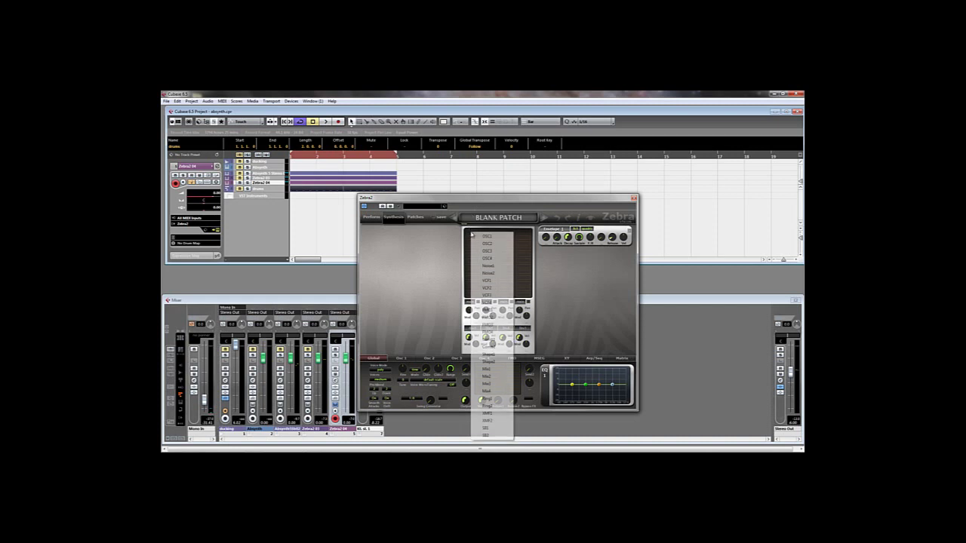
left_click(486, 237)
left_click(492, 235)
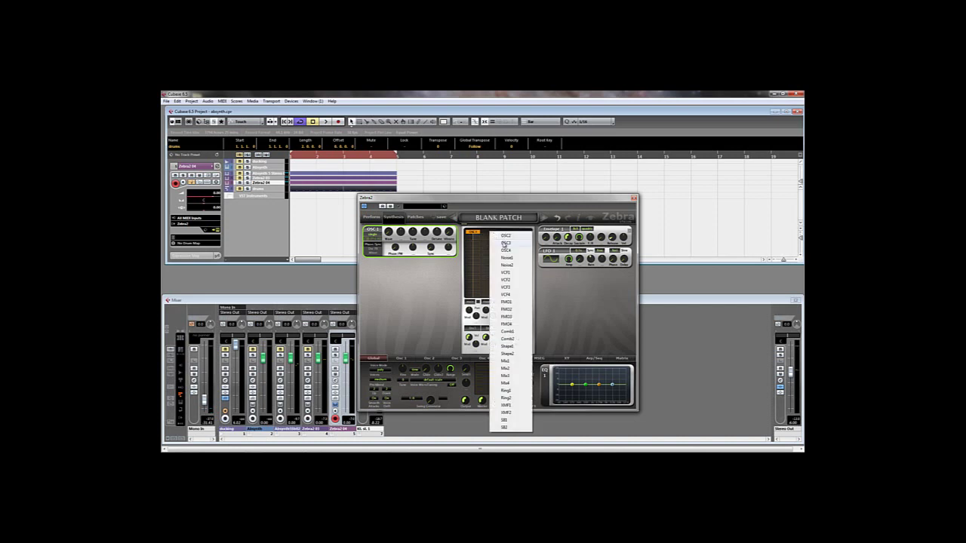
left_click(504, 244)
left_click(507, 236)
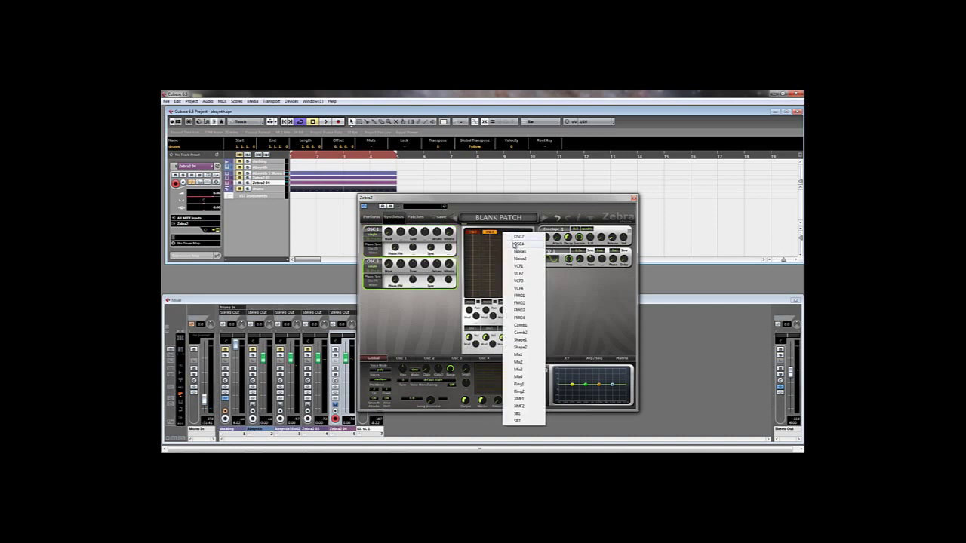
left_click(511, 237)
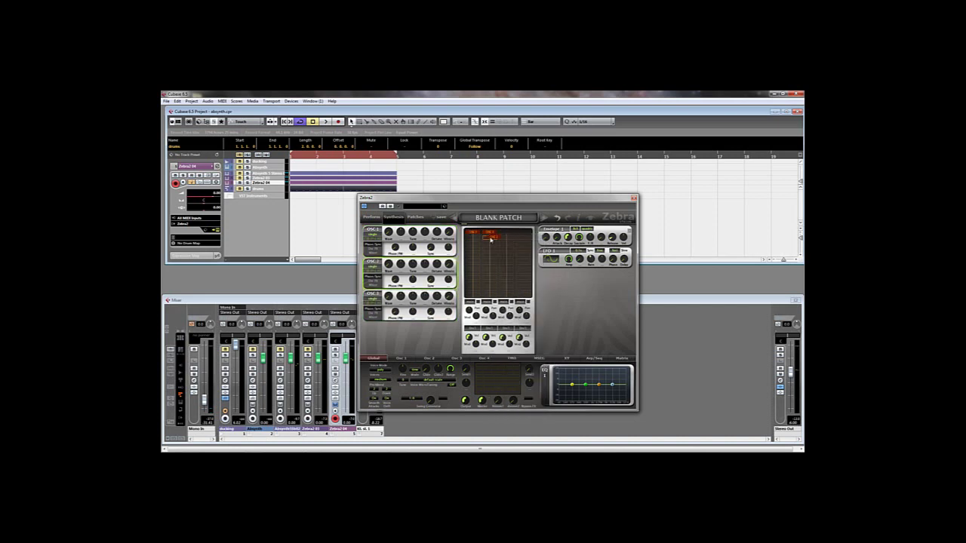
Place OSC3 in the grid's third lane and deactivate OSC2 and OSC3 so only OSC1 is active
left_click(492, 234)
left_click(490, 233)
left_click(506, 233)
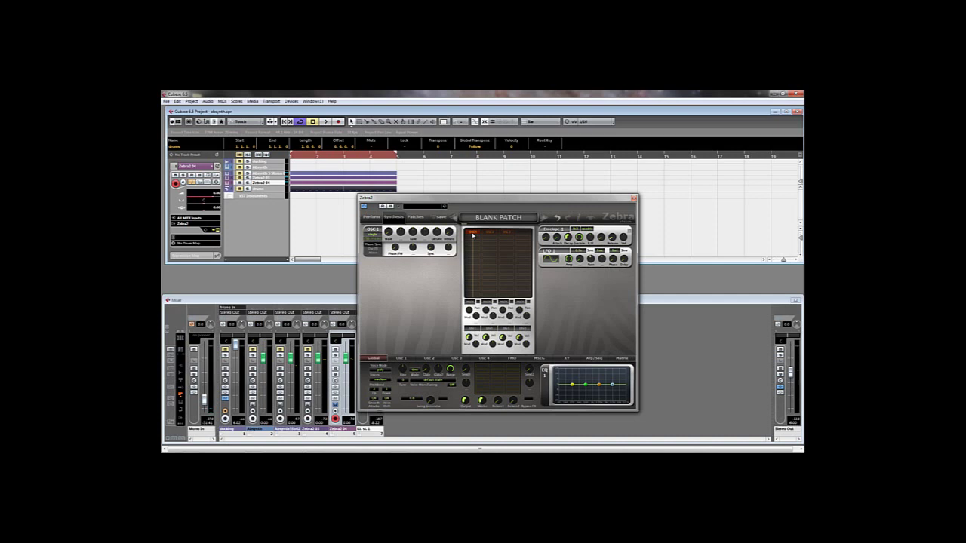
left_click_drag(475, 200, 467, 211)
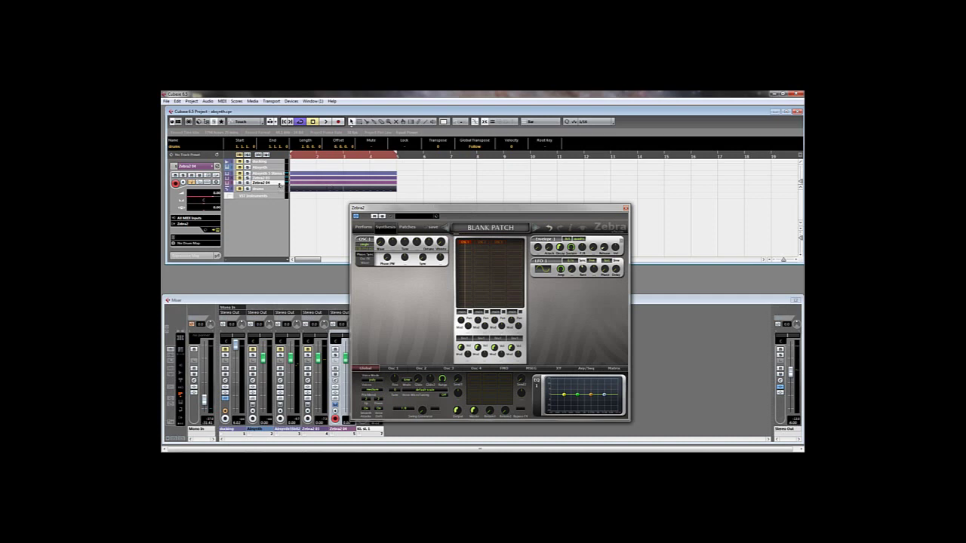
left_click_drag(278, 185, 281, 208)
left_click(329, 194)
double_click(329, 194)
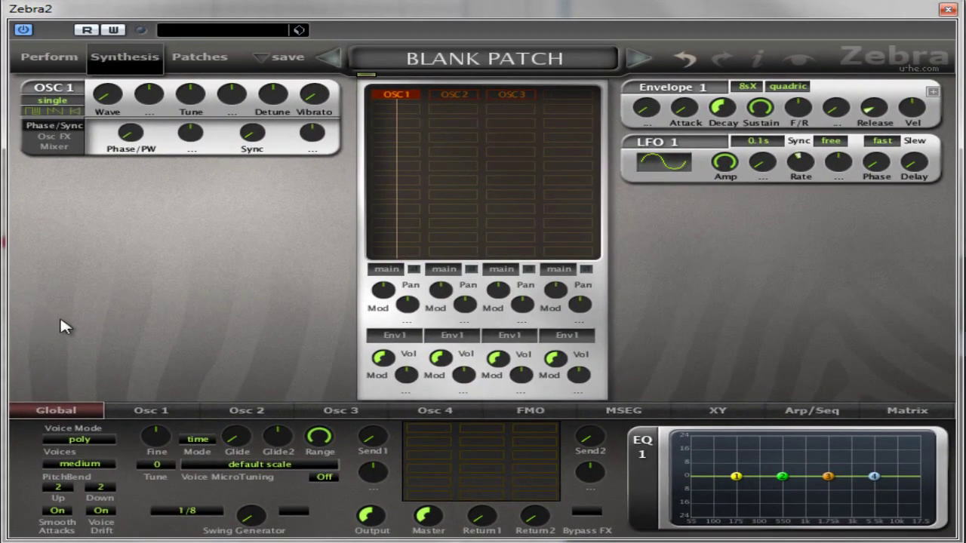
Load the Bells Flipper preset from the Factory OSCs folder into oscillator 1
left_click(151, 411)
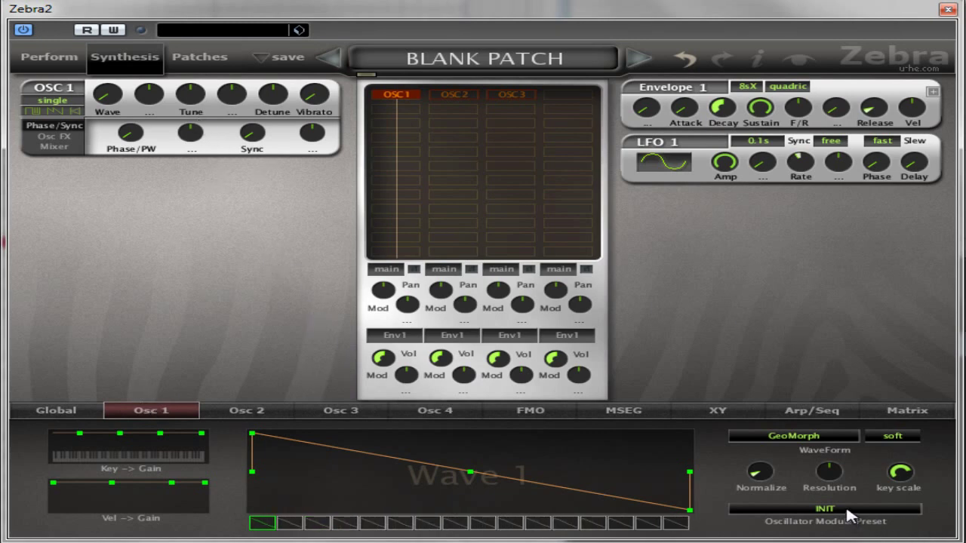
left_click_drag(191, 102, 198, 124)
left_click(807, 510)
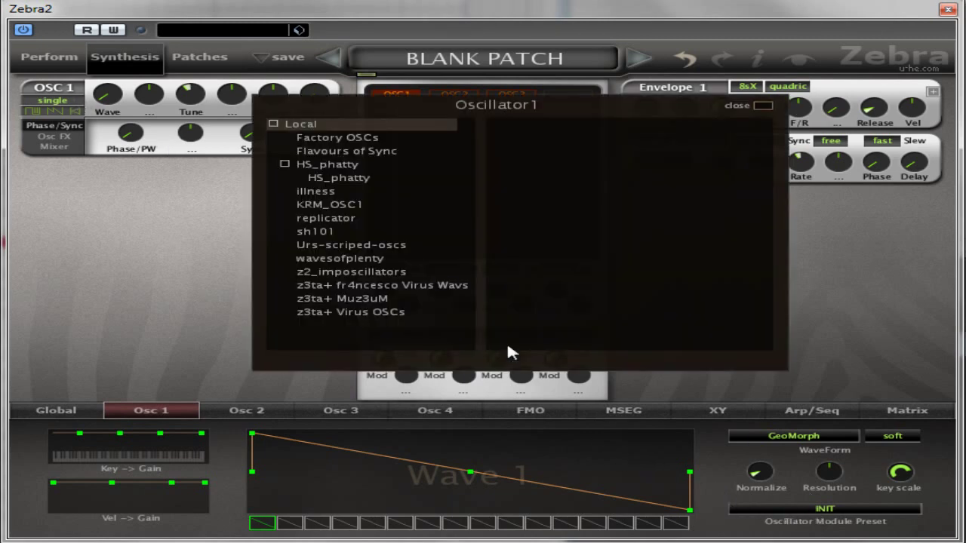
left_click(286, 165)
left_click(332, 138)
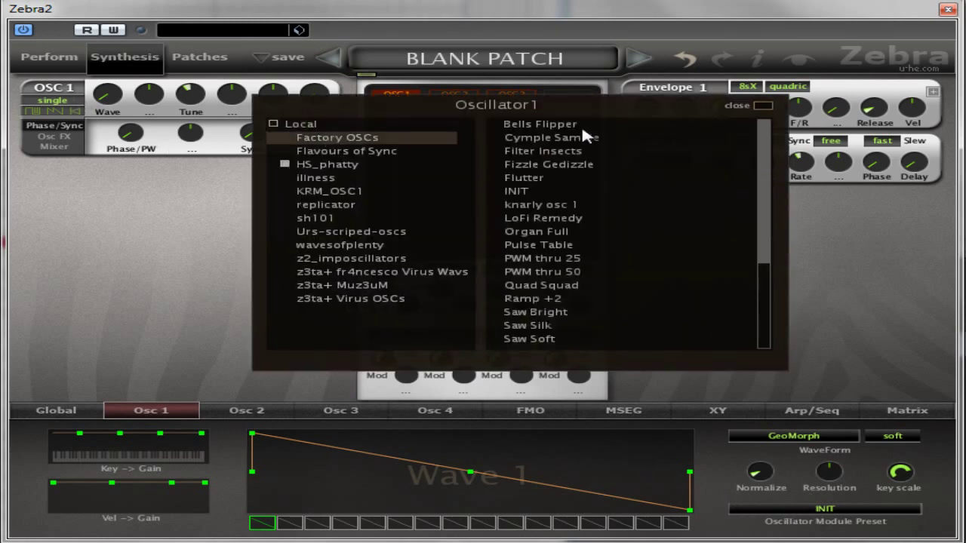
left_click(550, 128)
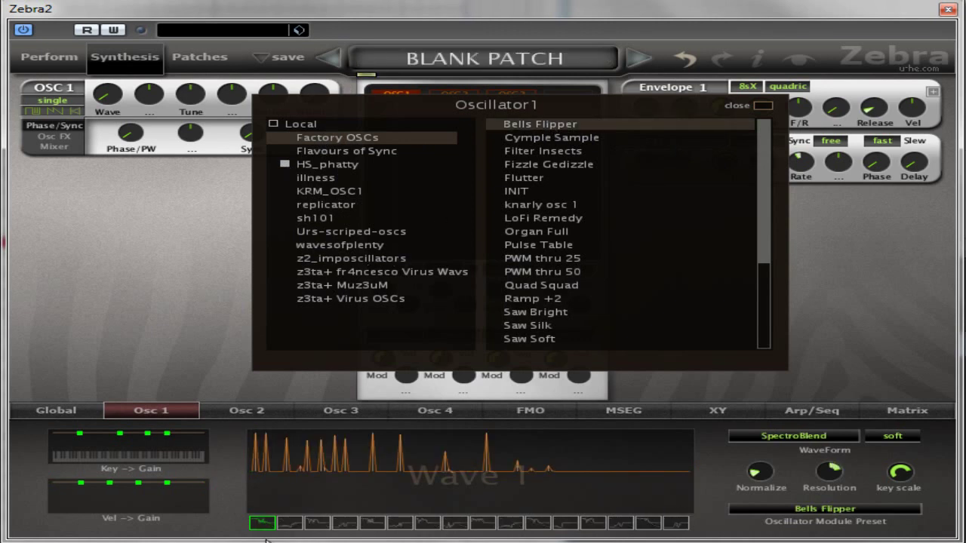
Switch oscillator 1 to Wave 7 and set its tune to -12.00
left_click_drag(262, 524, 434, 536)
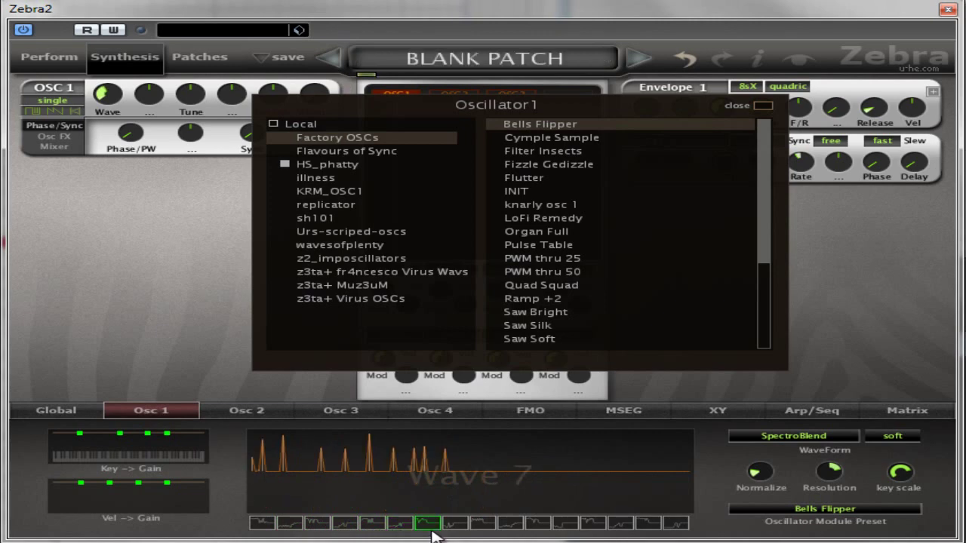
left_click(766, 106)
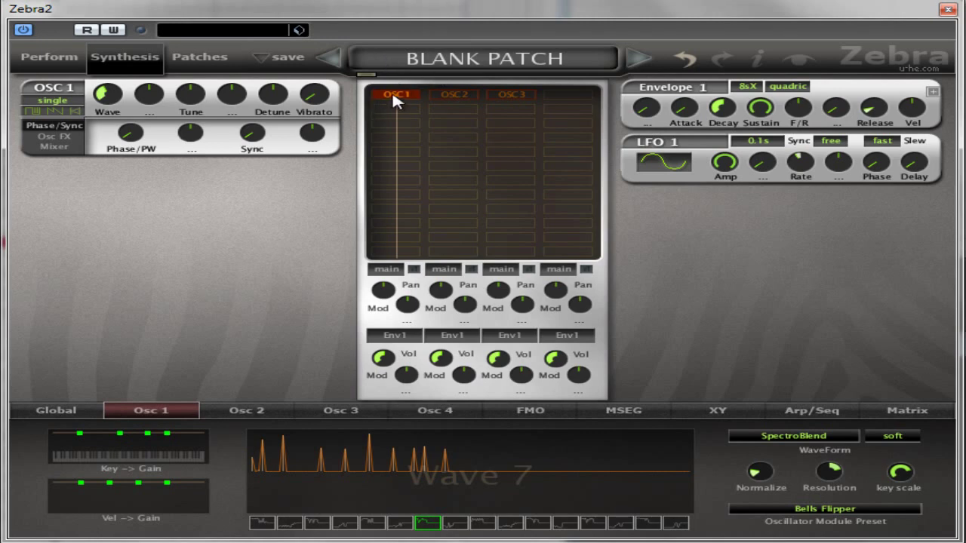
left_click_drag(192, 99, 197, 118)
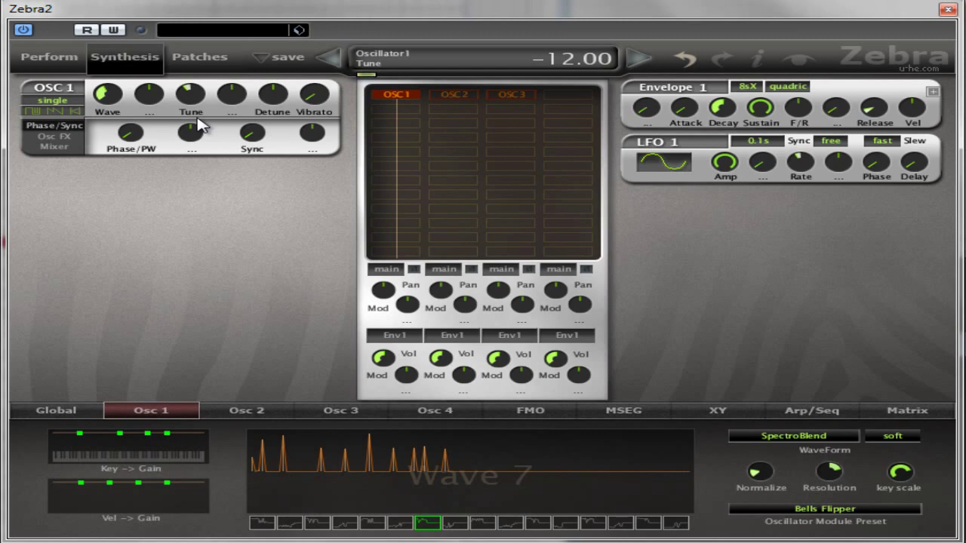
Make OSC2 the only active oscillator and load the factory preset Cymple Sample into it
double_click(407, 90)
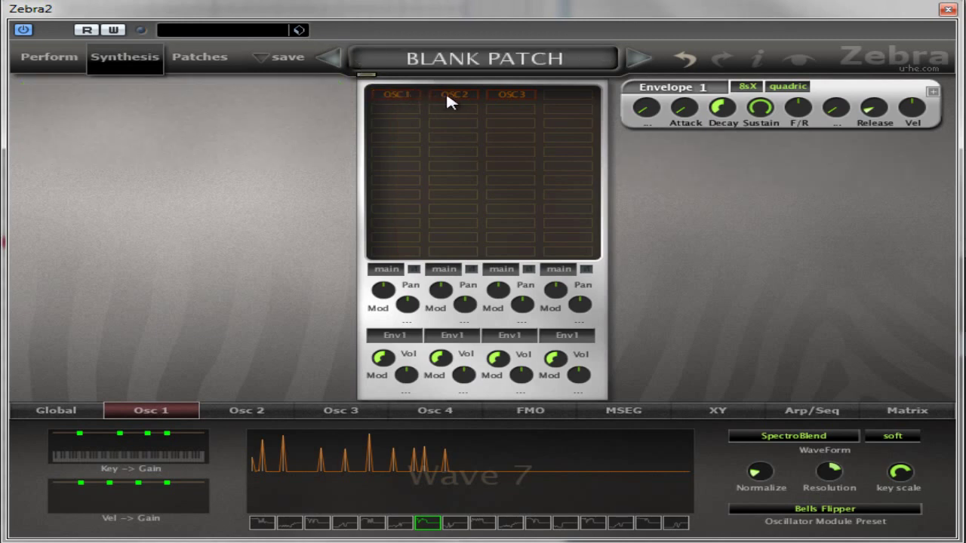
double_click(447, 97)
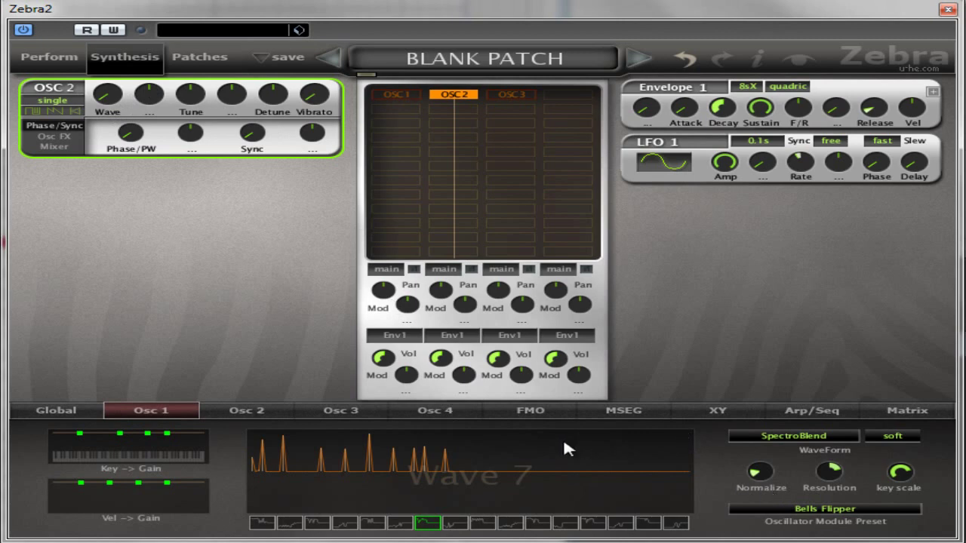
left_click(245, 410)
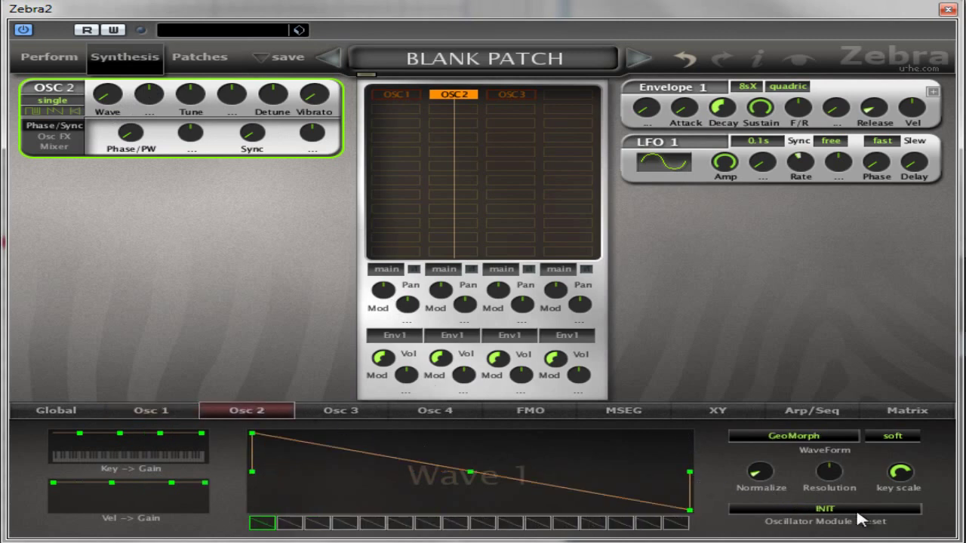
left_click(858, 514)
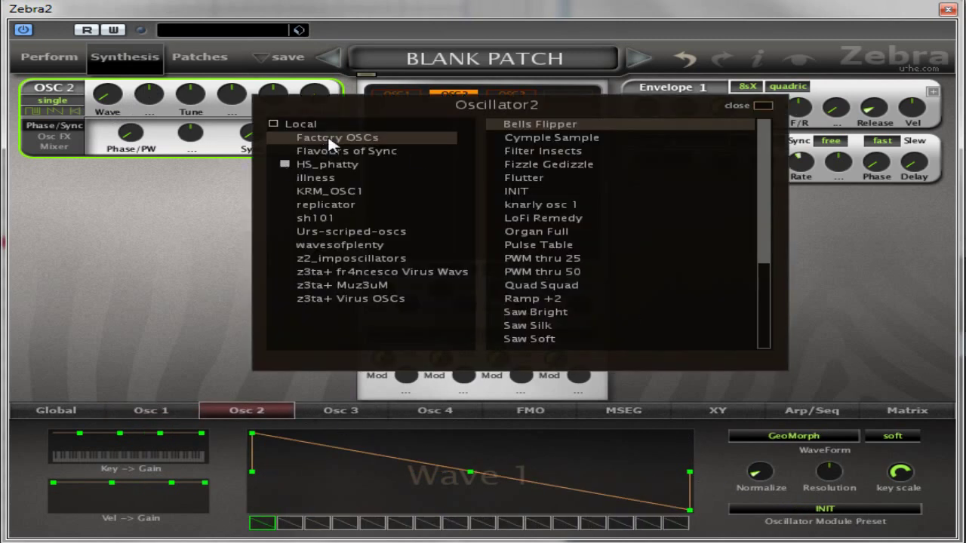
left_click(590, 139)
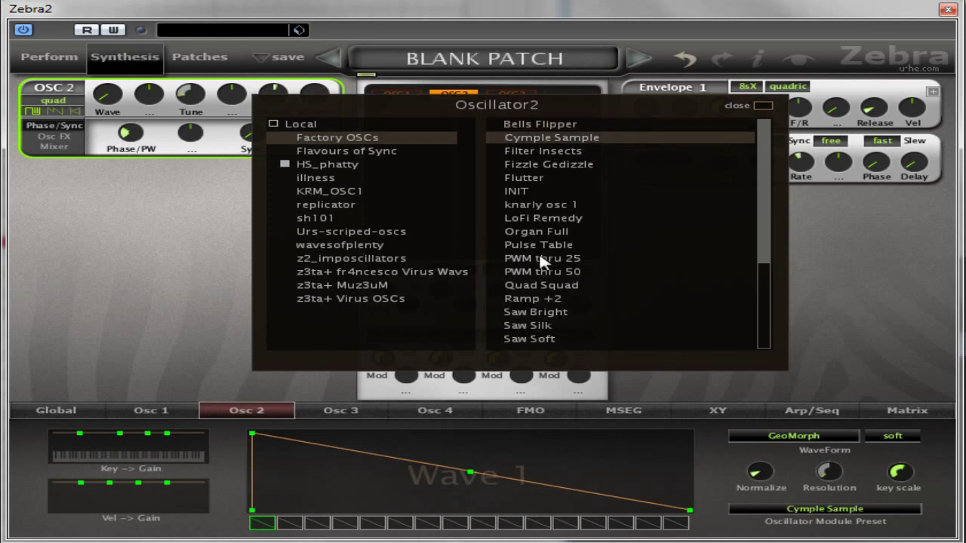
left_click(760, 108)
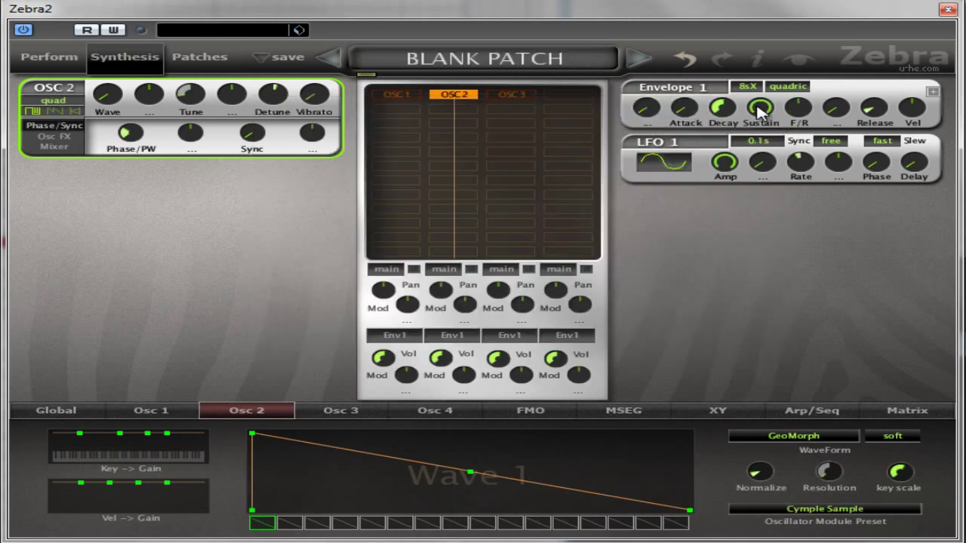
Change the active oscillator from OSC2 to OSC3 and load the factory preset Flutter into oscillator 2
left_click(444, 96)
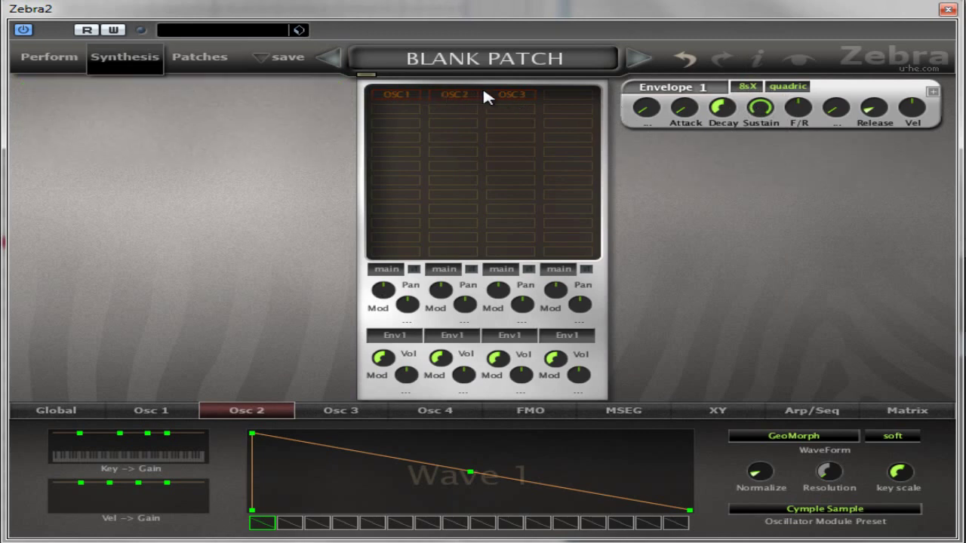
left_click(525, 98)
left_click(823, 510)
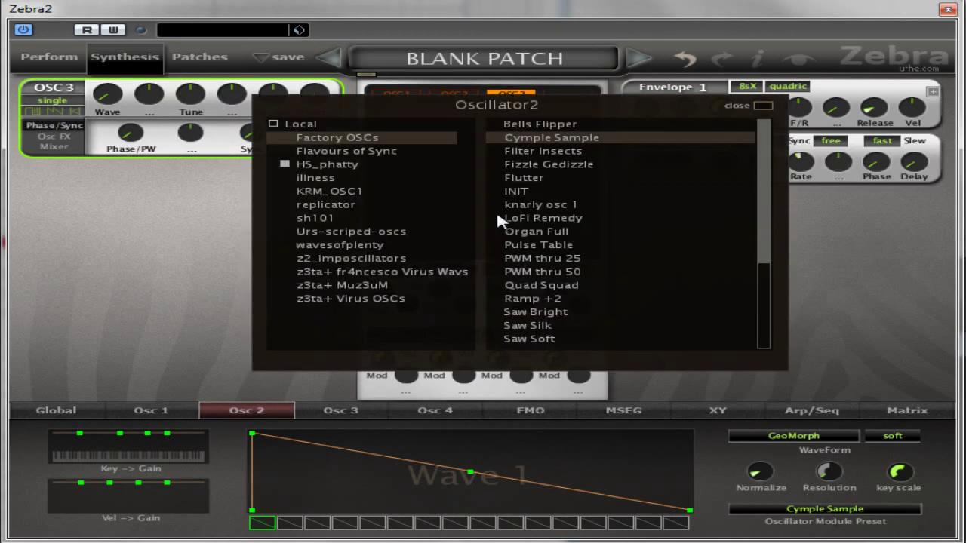
left_click(529, 181)
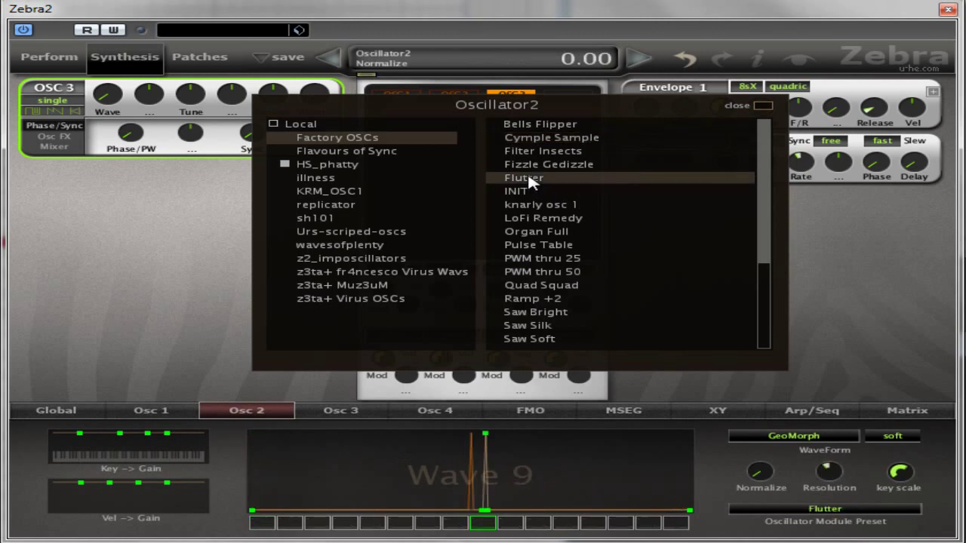
left_click(388, 427)
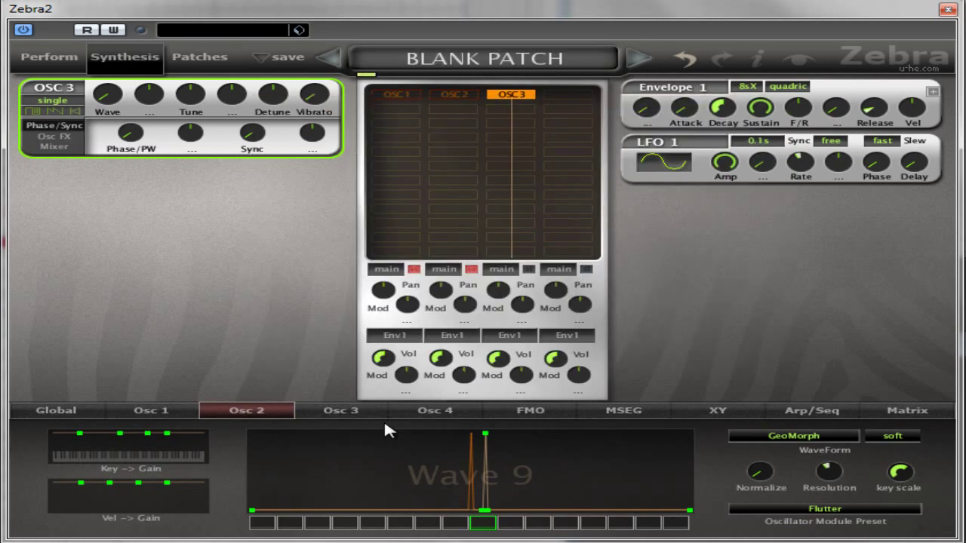
Load the factory oscillator preset Cymple Sample into oscillator 3
left_click(338, 415)
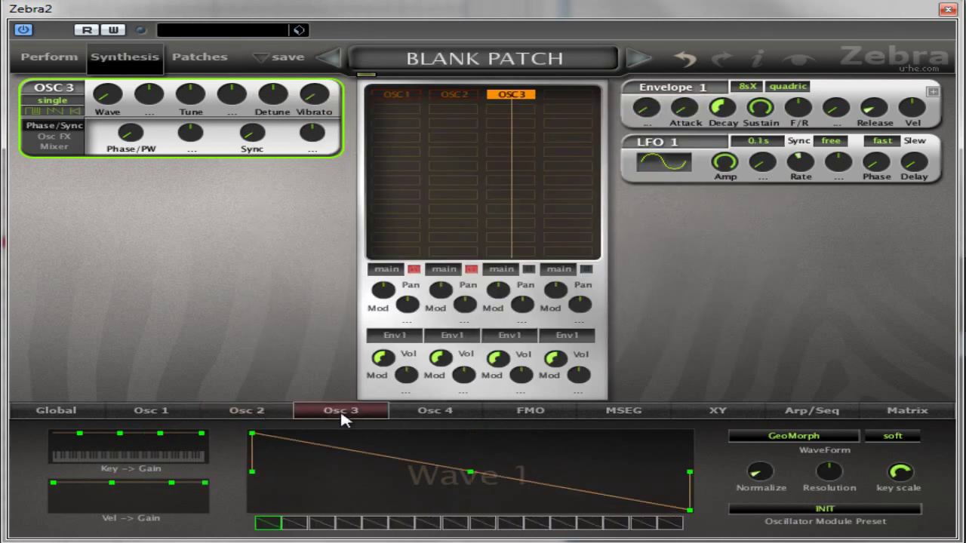
left_click(833, 511)
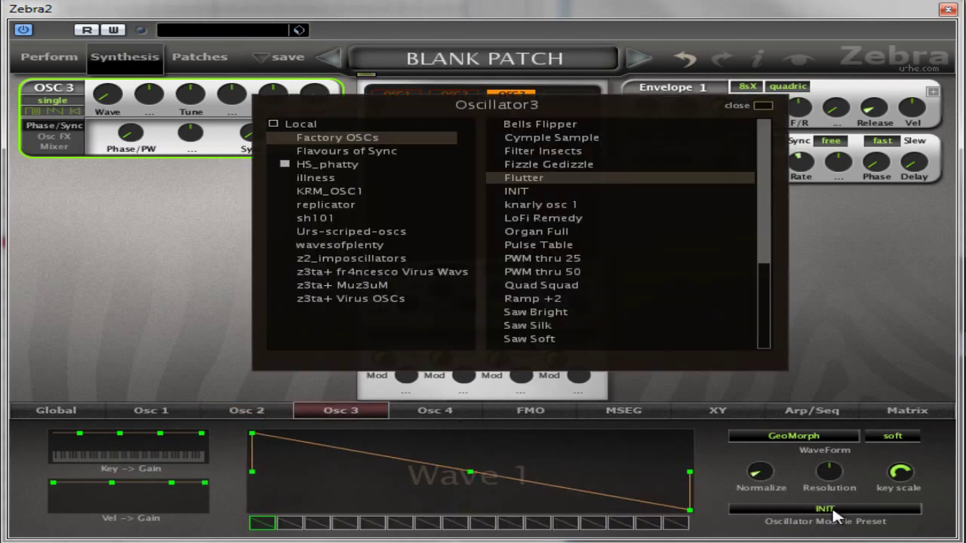
left_click(569, 138)
left_click(761, 105)
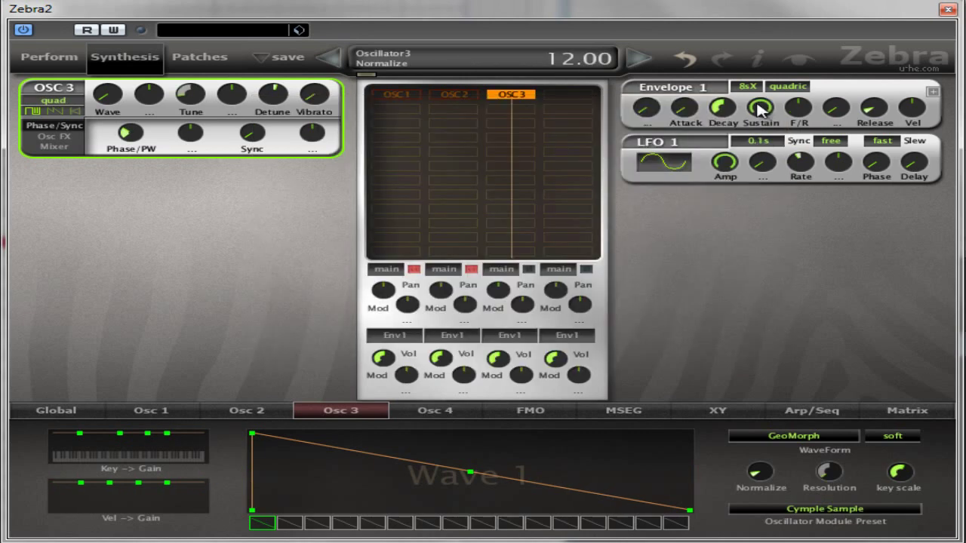
Activate OSC2 and OSC1 in the grid alongside OSC3 and select the OSC2 module
left_click(447, 99)
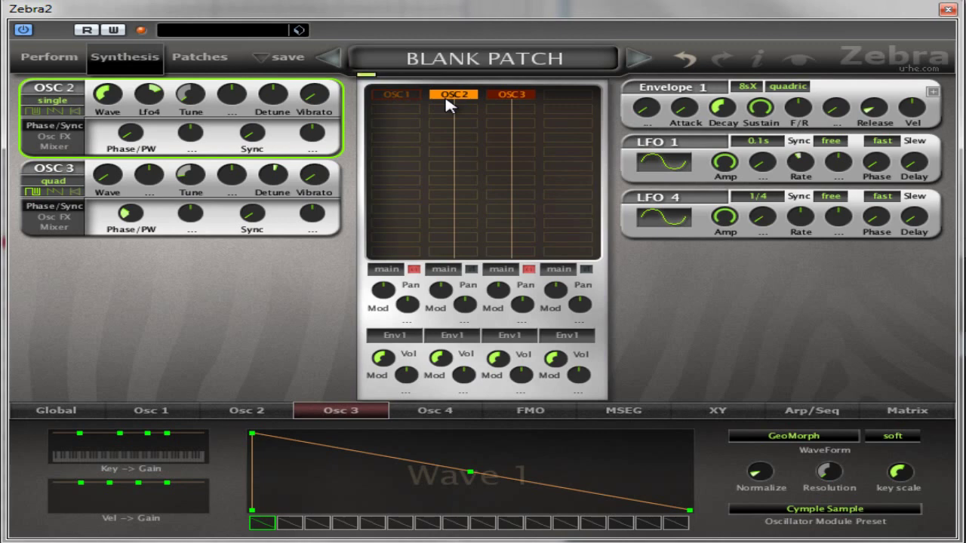
left_click(387, 97)
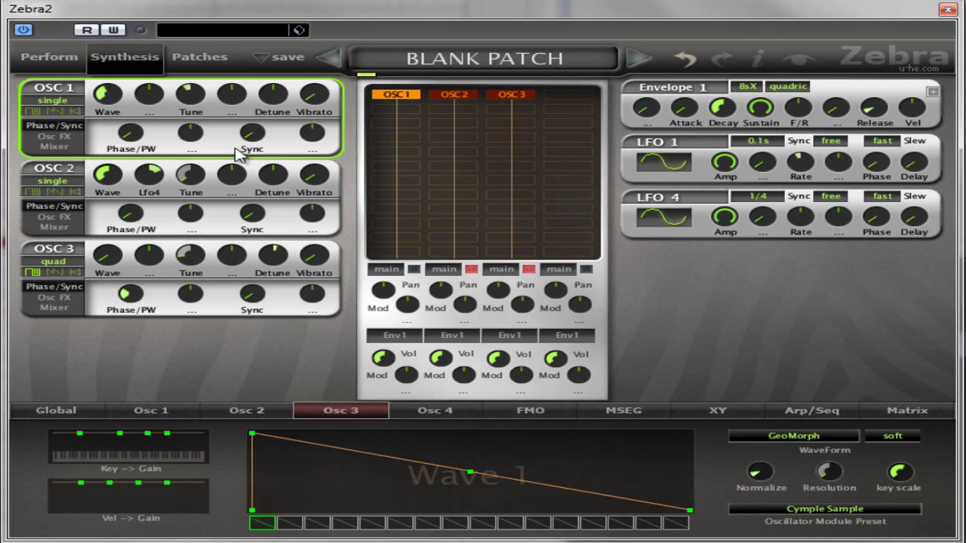
left_click(456, 96)
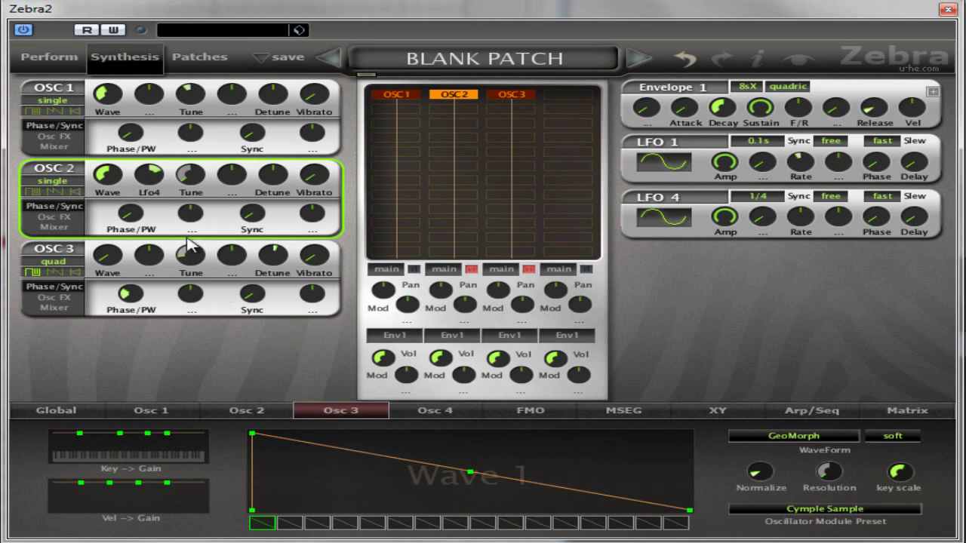
Set OSC2's Wave modulation source to none, check the modulation matrix for assignments and display the Osc 2 waveform editor
left_click(150, 191)
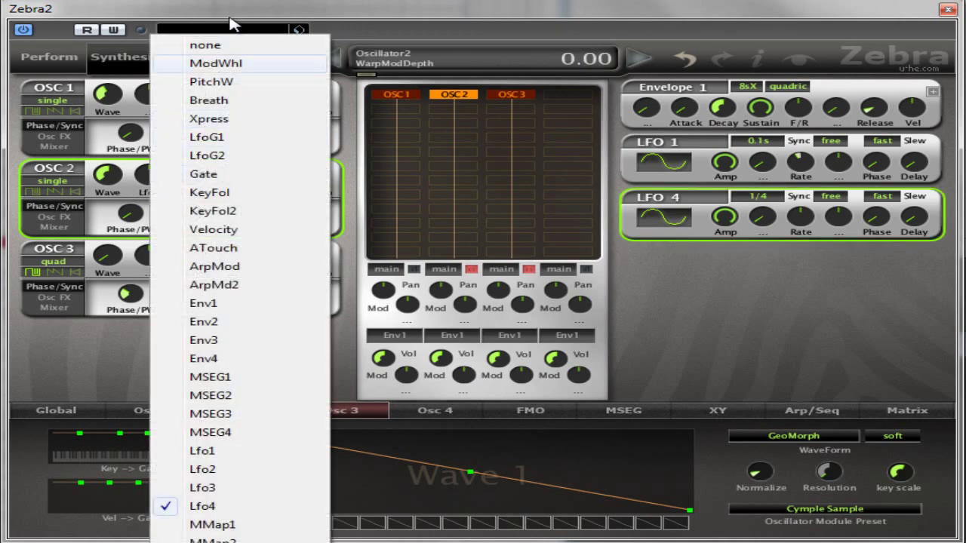
left_click(219, 45)
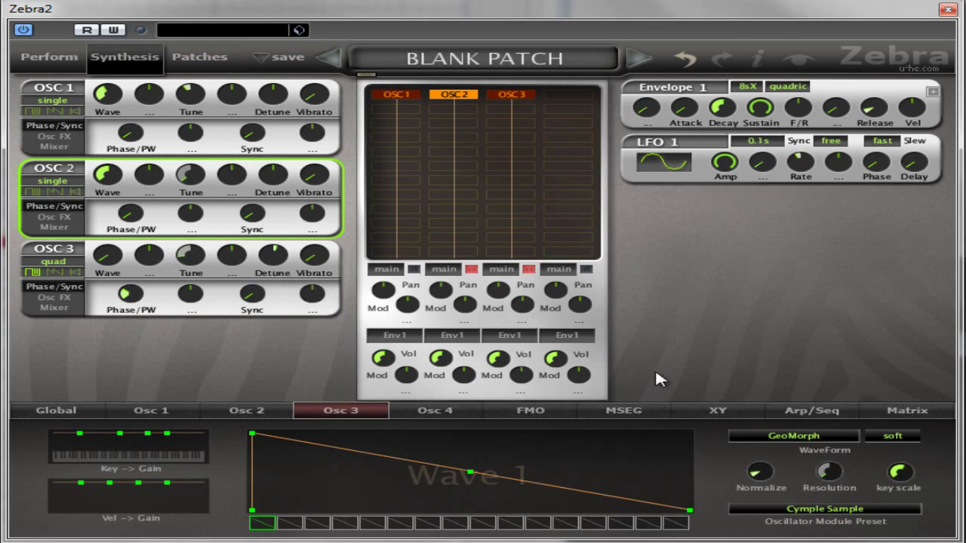
left_click(908, 411)
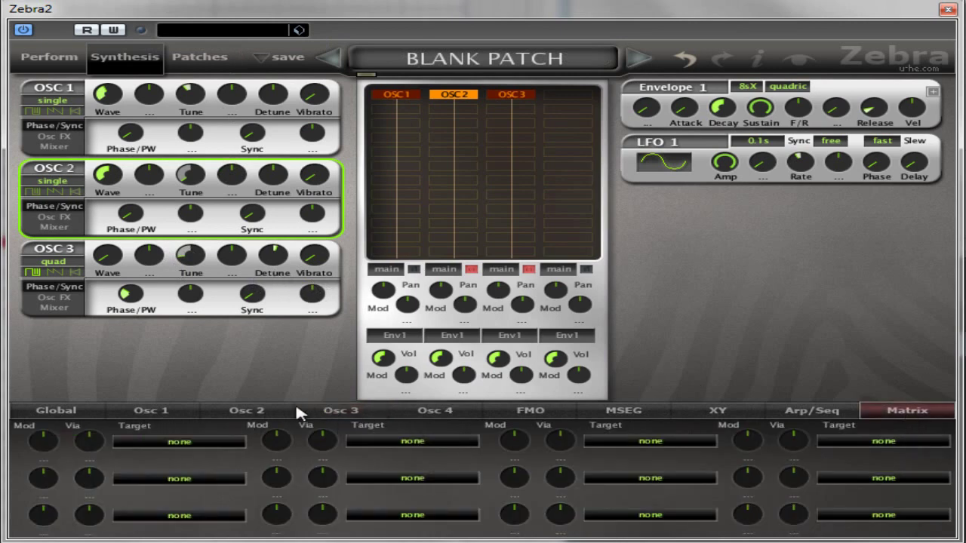
left_click(254, 406)
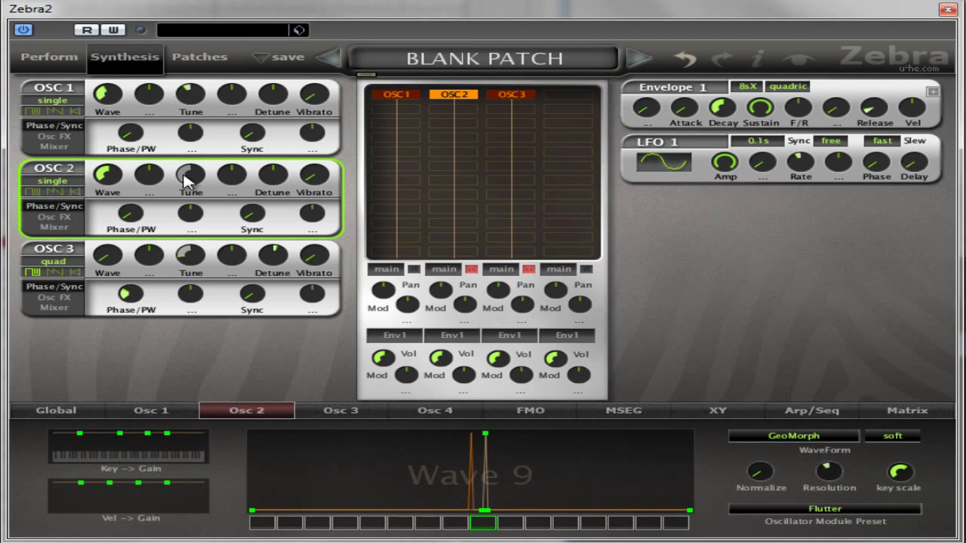
Audition OSC2 and OSC3 separately by muting the other oscillator lanes, and leave all three oscillators unmuted
left_click(413, 269)
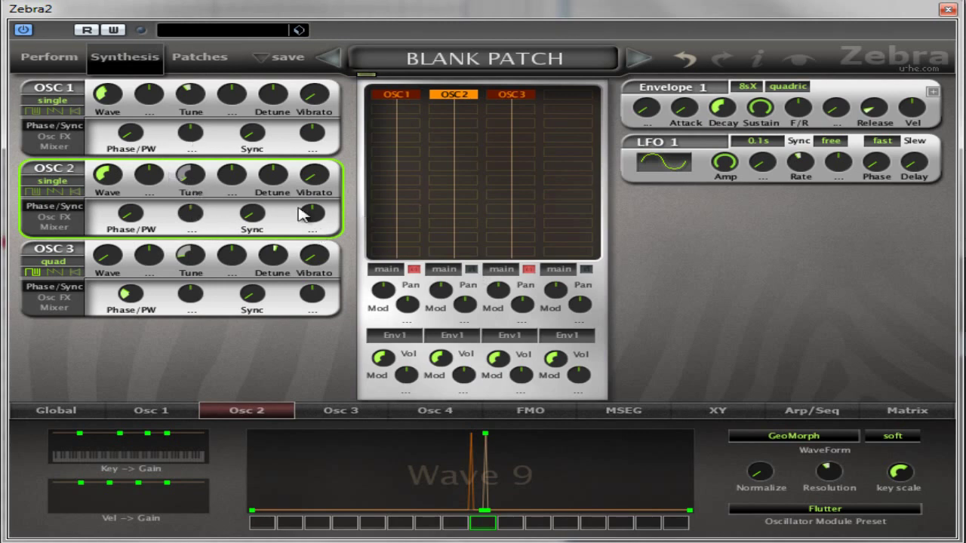
left_click(471, 269)
left_click(529, 270)
left_click(349, 414)
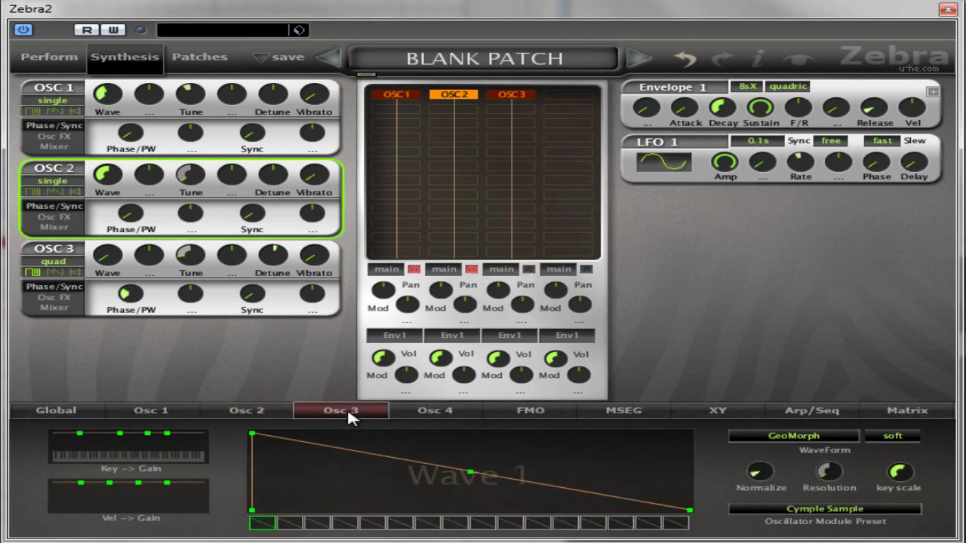
mouse_move(201, 259)
left_mouse_down()
mouse_move(212, 225)
mouse_move(210, 260)
left_mouse_up()
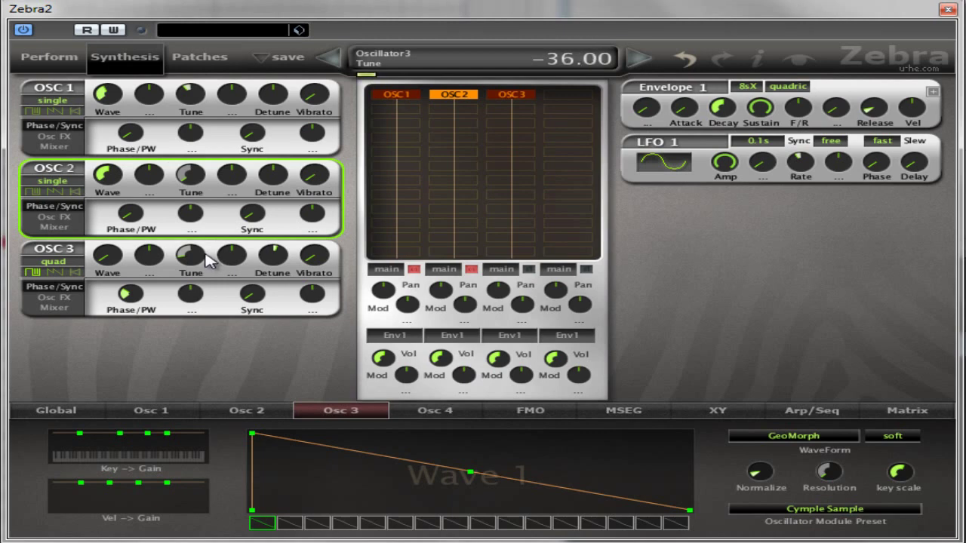
left_click(414, 269)
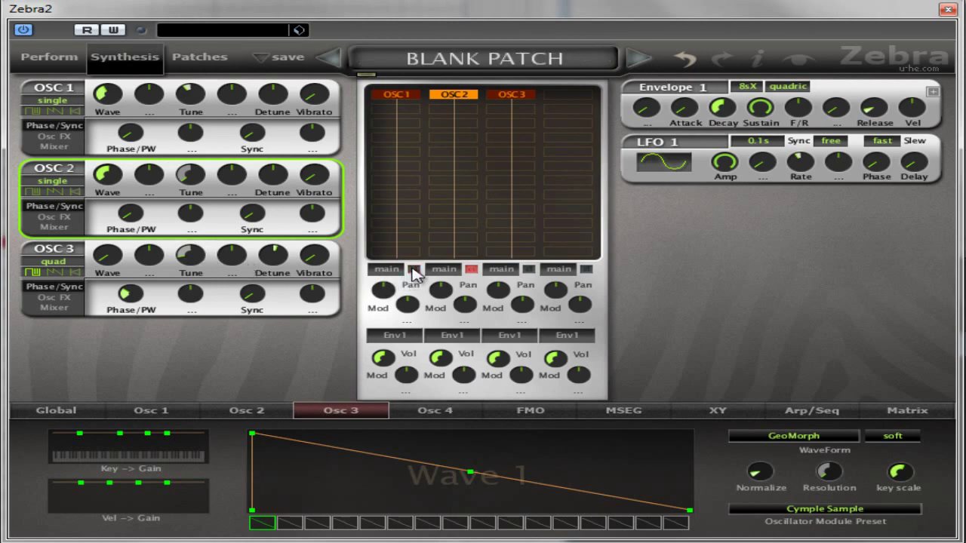
left_click(471, 270)
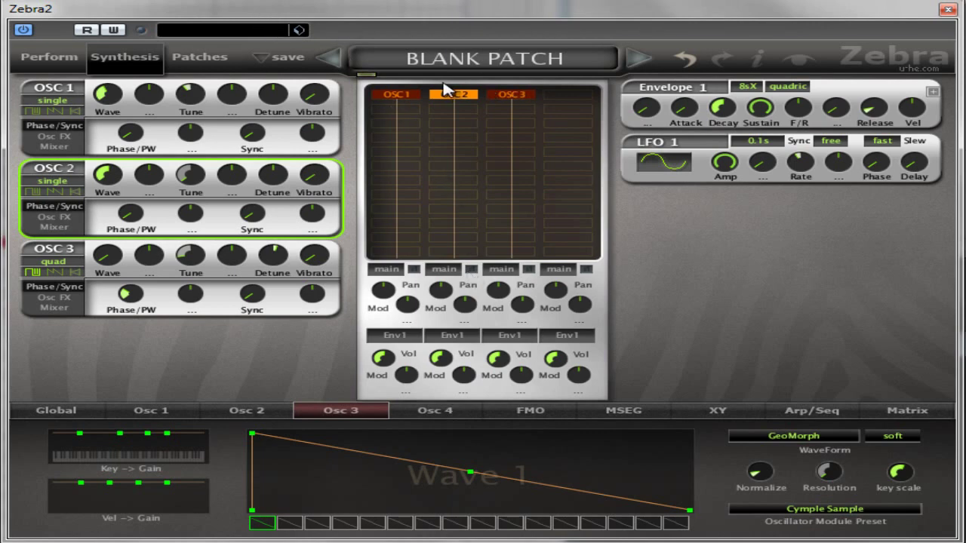
Set MSEG1's time unit to Notes and move its loop start to the first envelope point
left_click(626, 413)
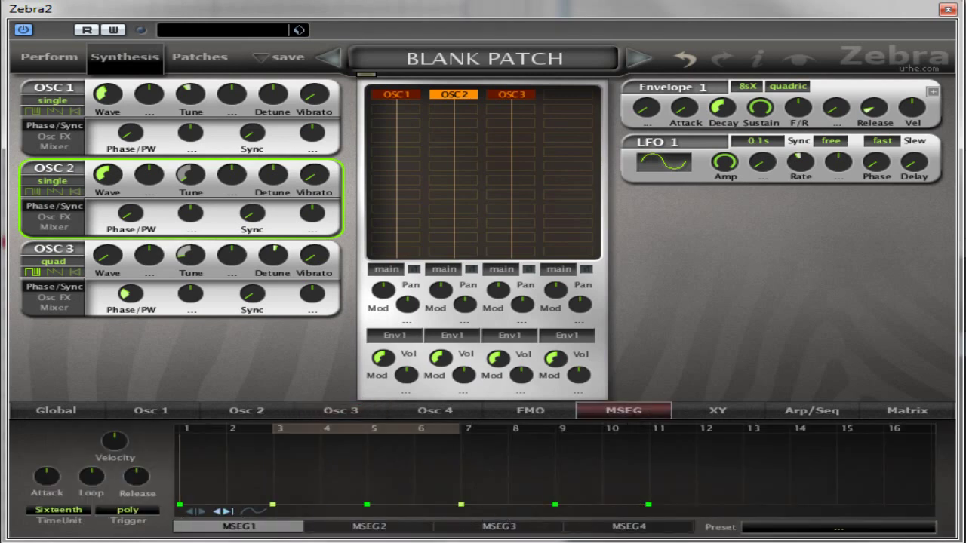
left_click(58, 510)
left_click(53, 537)
left_click(194, 511)
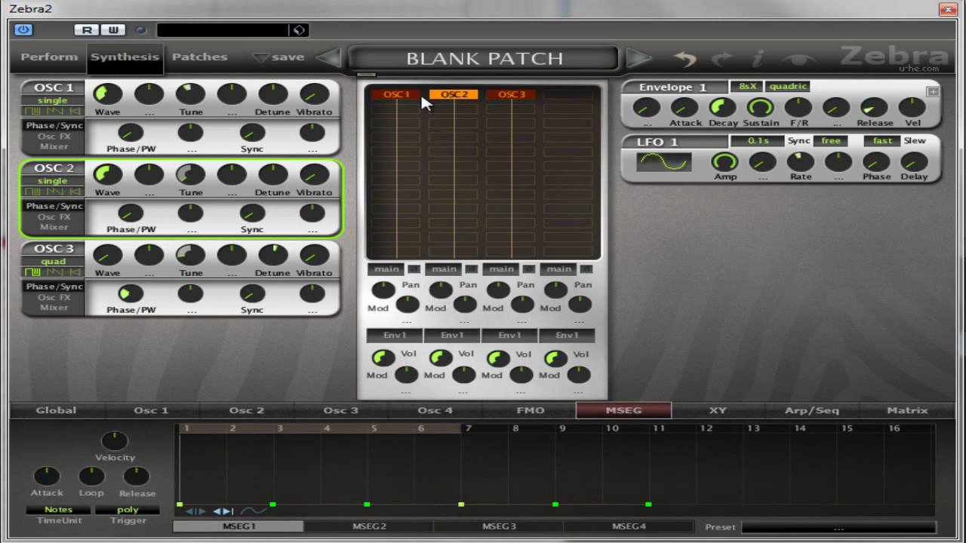
Delete the MSEG1 points at positions 7, 9 and 11 so the loop runs from 1 to 5
right_click(464, 514)
left_click(487, 518)
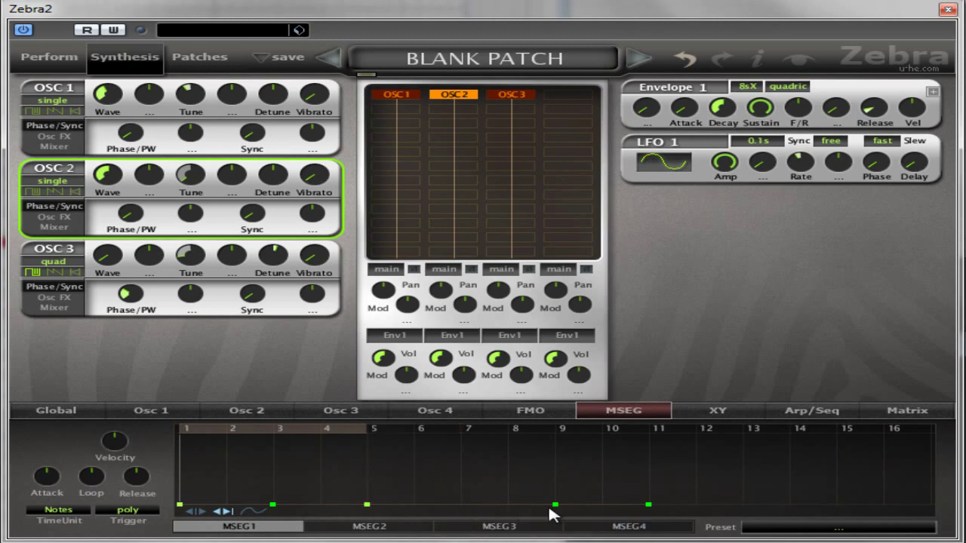
double_click(649, 505)
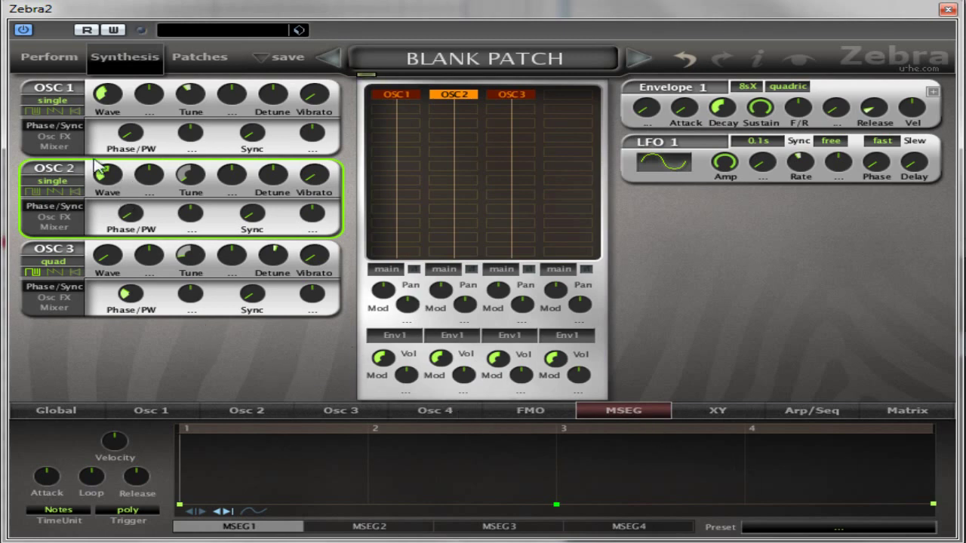
Show the Mixer controls of all three oscillators and turn each oscillator's volume fully down
left_click(69, 145)
left_click(55, 227)
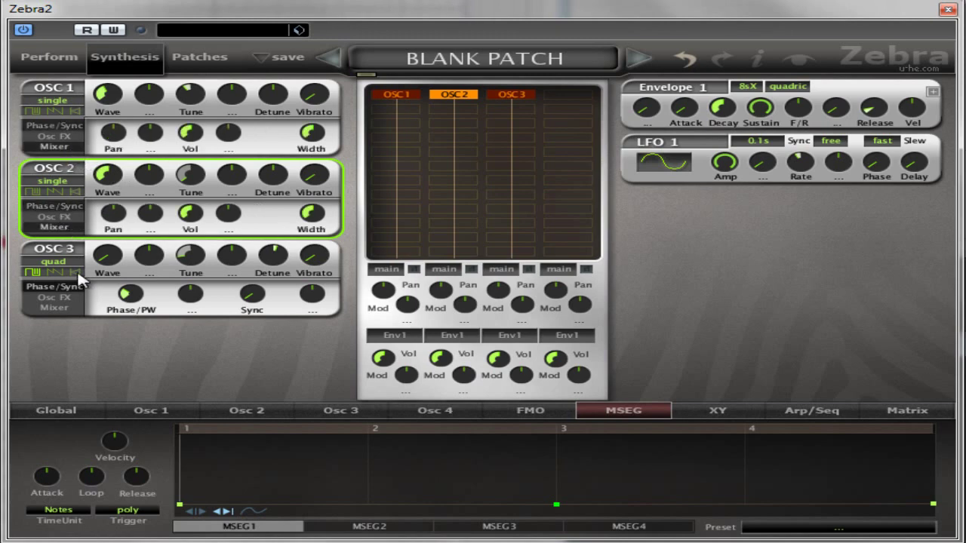
left_click(68, 309)
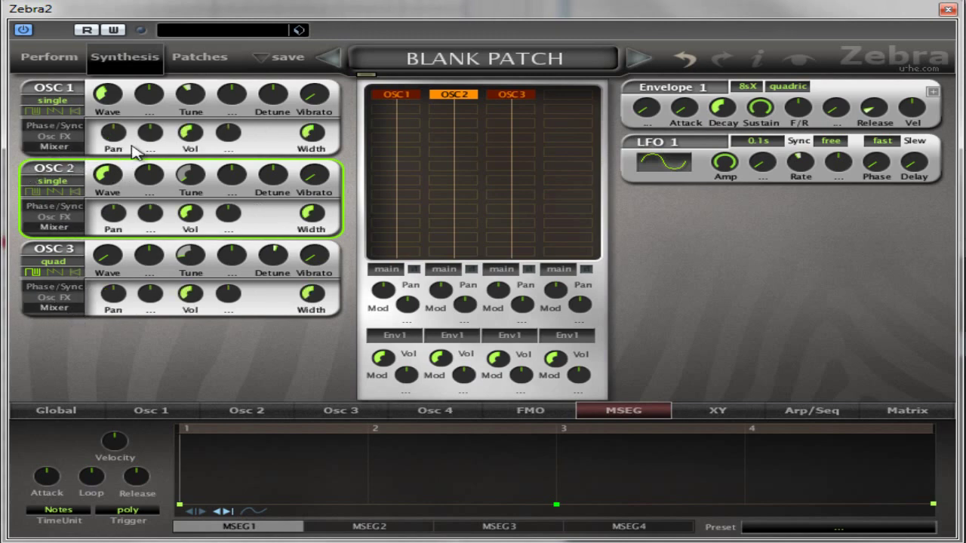
left_click_drag(189, 133, 189, 145)
left_click_drag(192, 214, 193, 225)
left_click_drag(190, 294, 191, 306)
Modulate OSC2's Tune from MSEG1 with a high positive depth, and shape MSEG1 into a single ramp rising to maximum at position 5
right_click(234, 182)
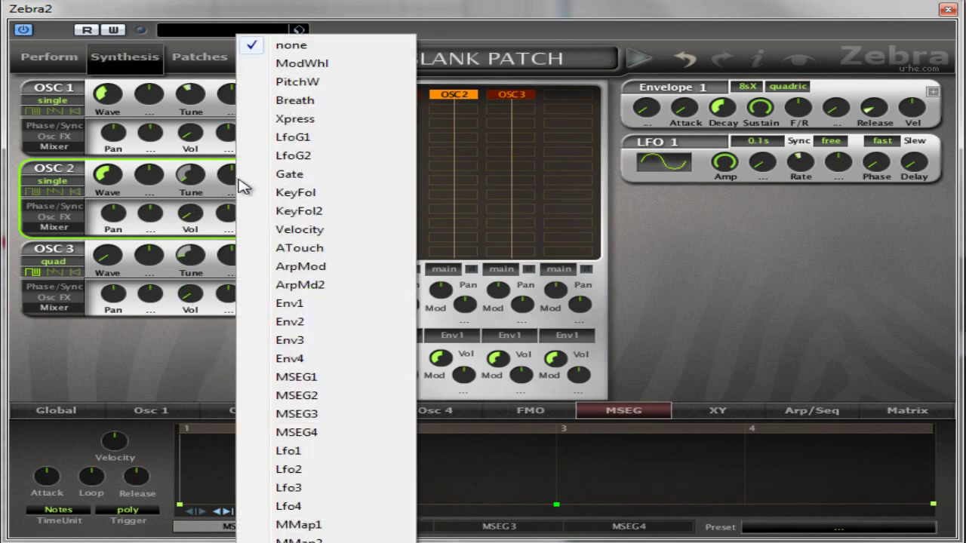
left_click(355, 378)
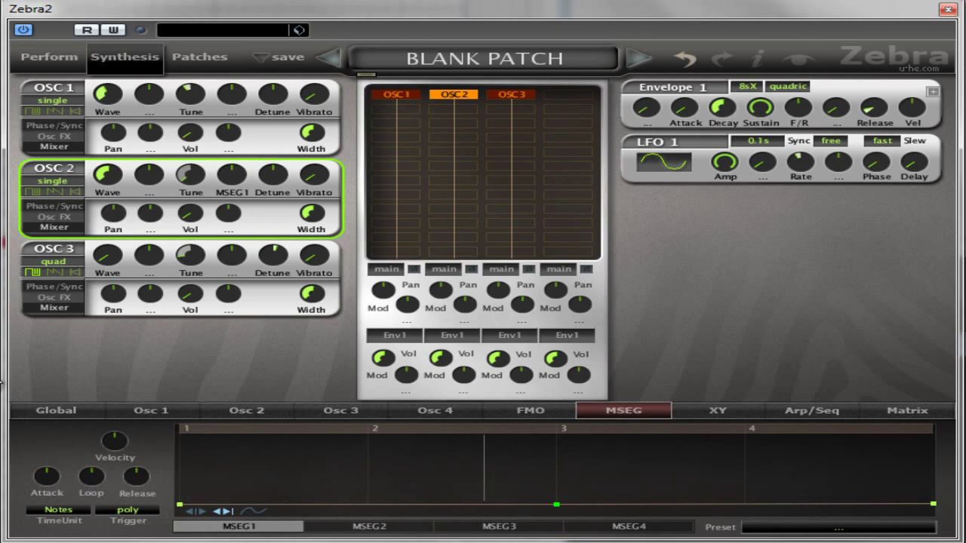
left_click_drag(232, 189, 234, 23)
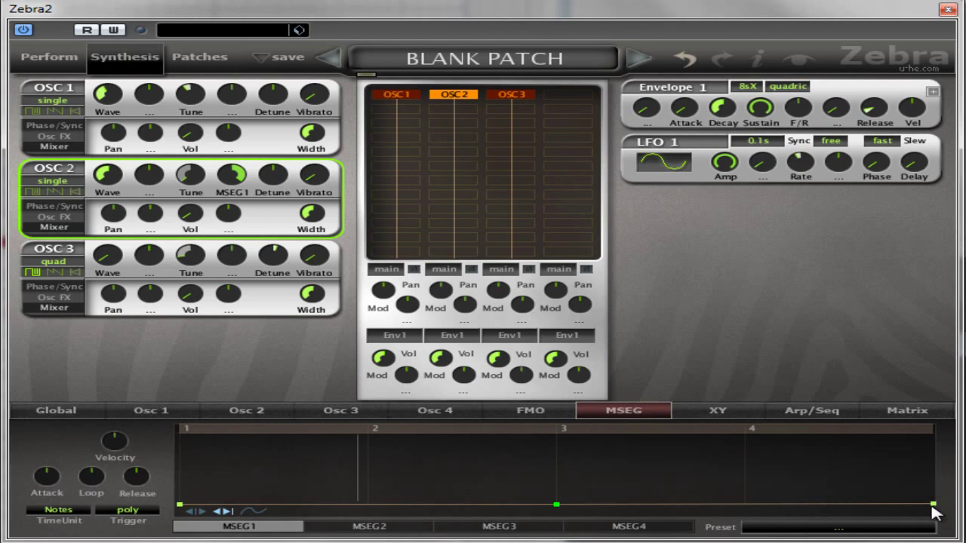
double_click(557, 506)
left_click_drag(935, 505, 933, 435)
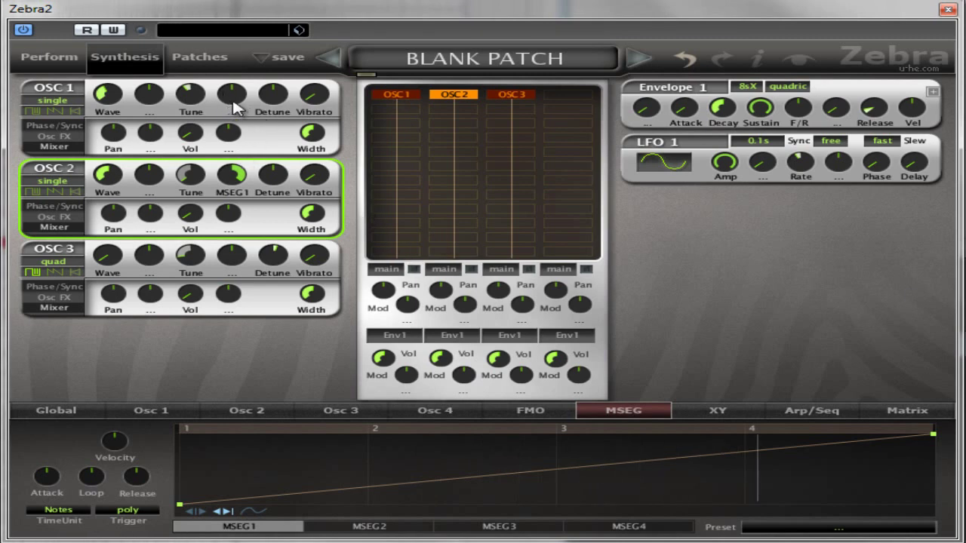
Assign MSEG1 as OSC1's mixer volume modulation source and raise its depth to a high positive amount
left_click(229, 137)
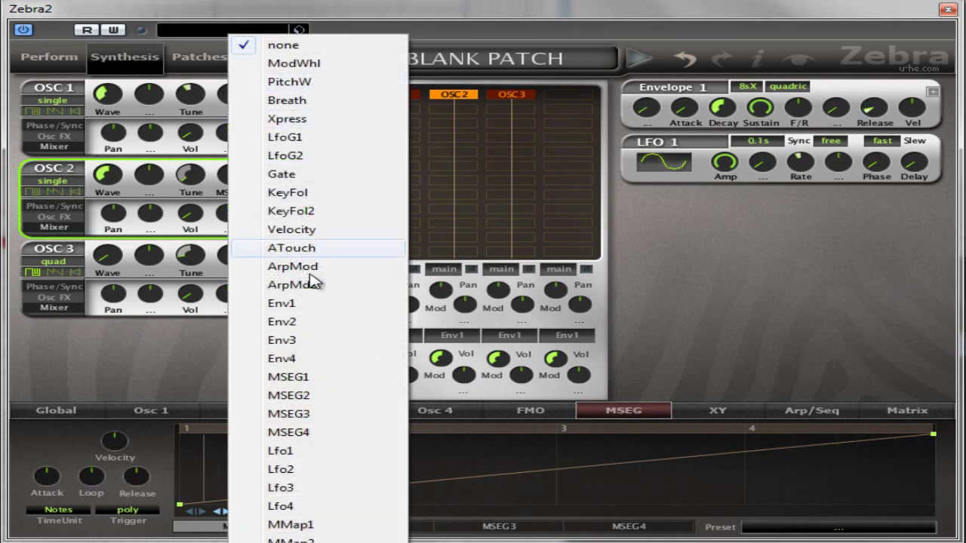
left_click(335, 377)
left_click_drag(228, 133, 231, 27)
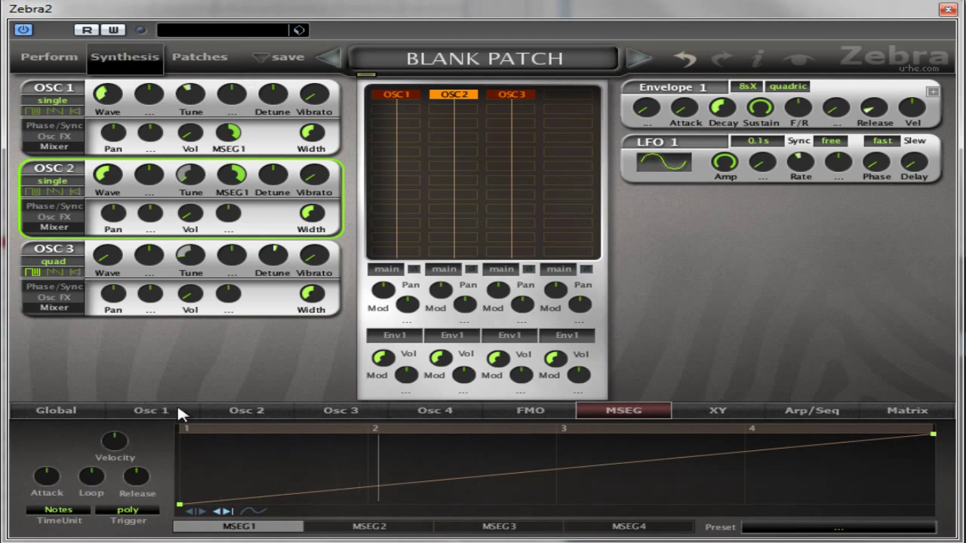
Add six spaced points along MSEG1's rising ramp between positions 1 and 5
double_click(322, 492)
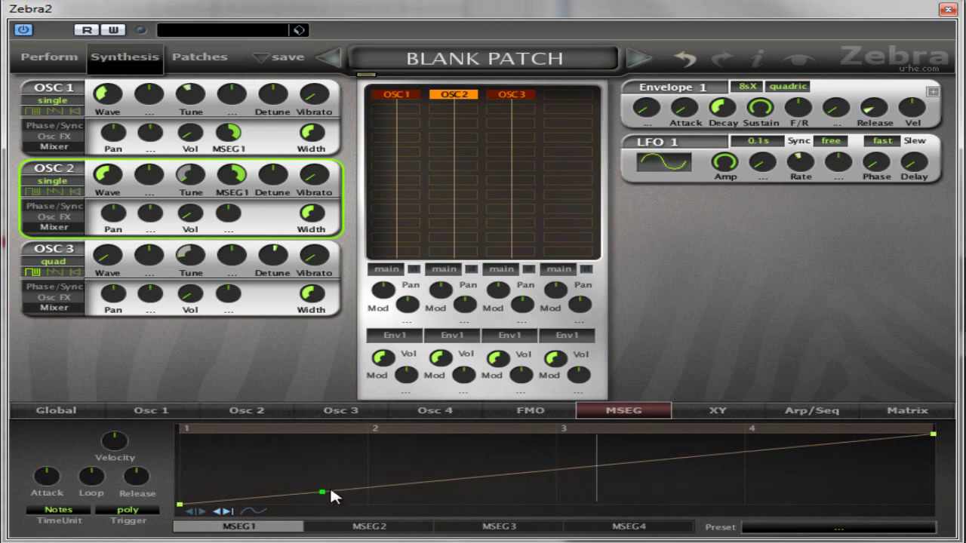
double_click(392, 482)
double_click(473, 474)
double_click(574, 463)
double_click(677, 456)
double_click(762, 450)
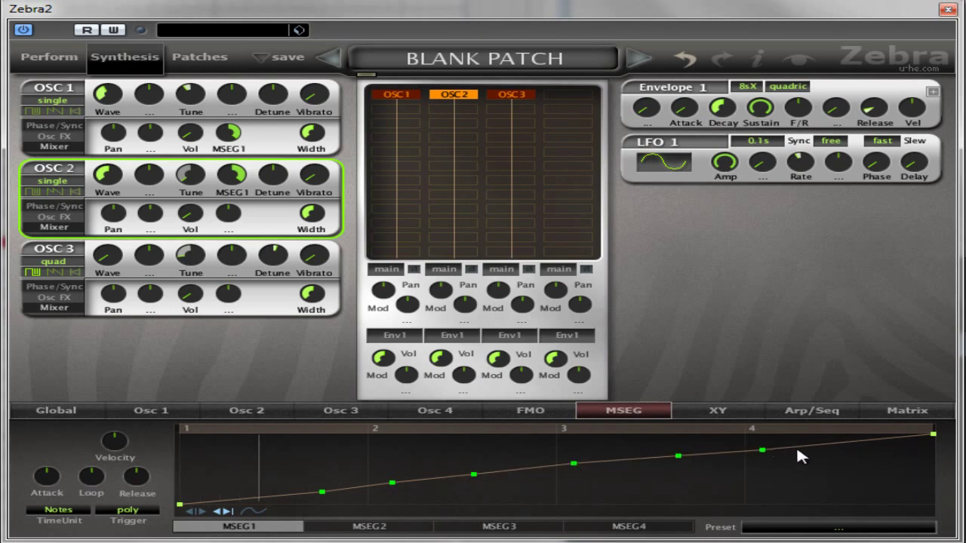
Form the first MSEG1 peak by lowering the first added point to zero and raising the second to maximum at position 2
left_click_drag(322, 492, 322, 504)
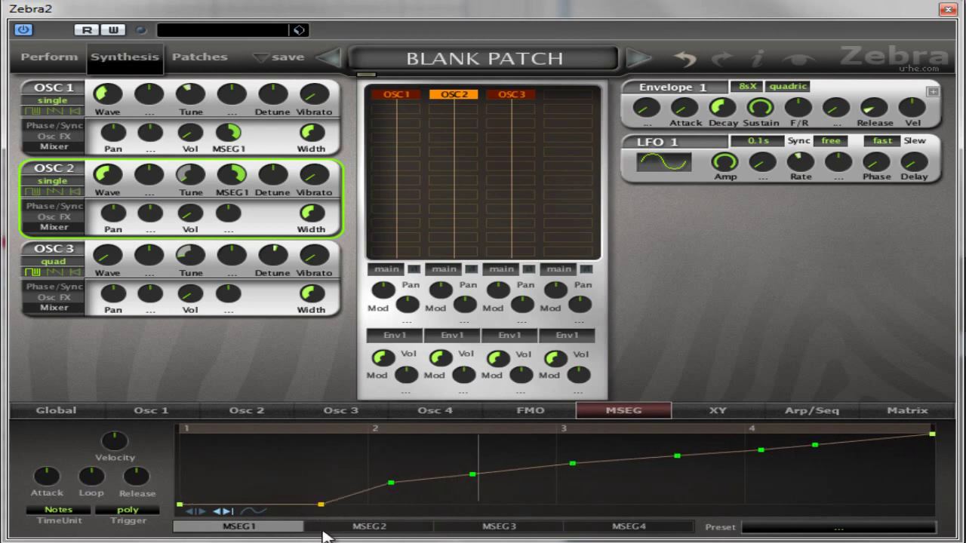
left_click_drag(390, 482, 369, 435)
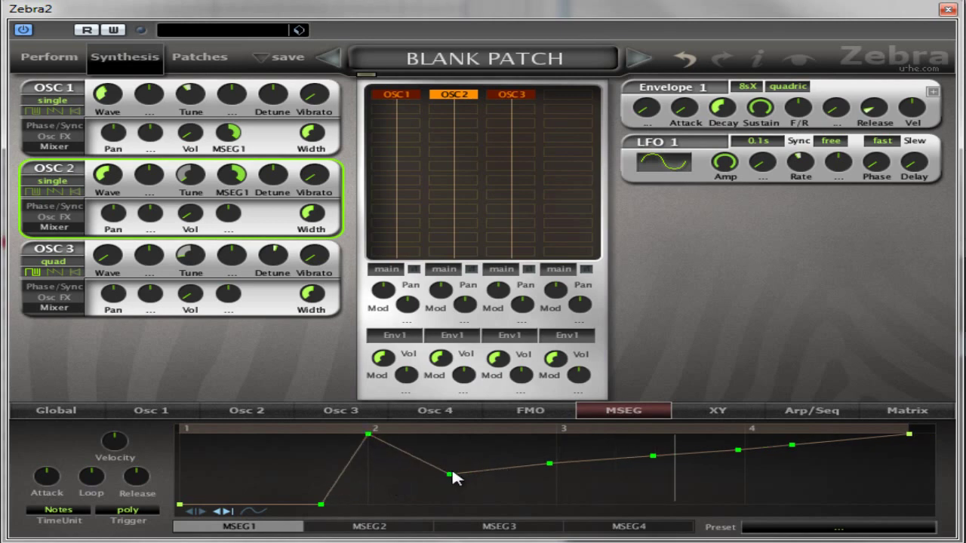
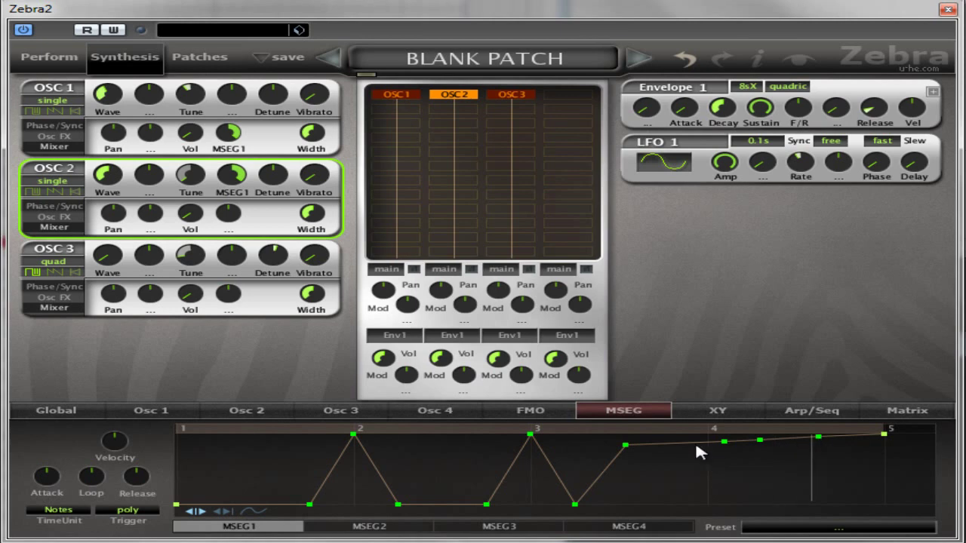
Add an MSEG1 point and lower it to zero near position 4, and form a fourth peak after it that drops back to zero
double_click(685, 444)
left_click_drag(686, 443, 707, 504)
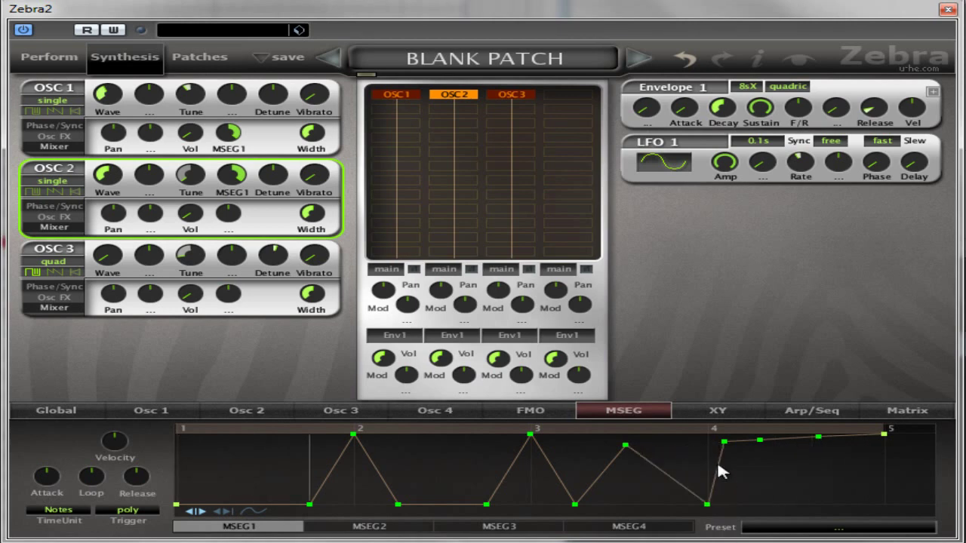
double_click(725, 441)
left_click_drag(760, 440, 796, 504)
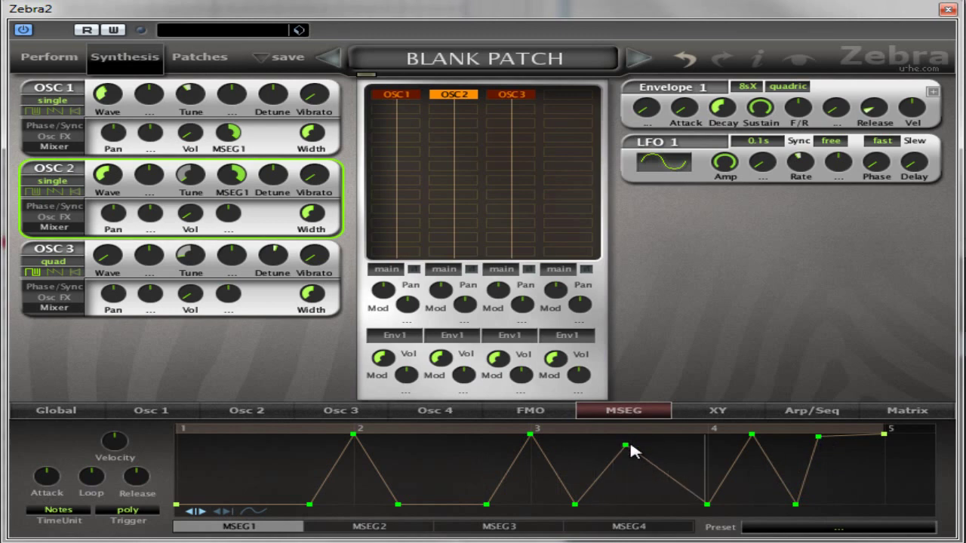
Bend both sides of MSEG1's first peak at position 2 into inward curves
scroll(631, 421, "down", 2)
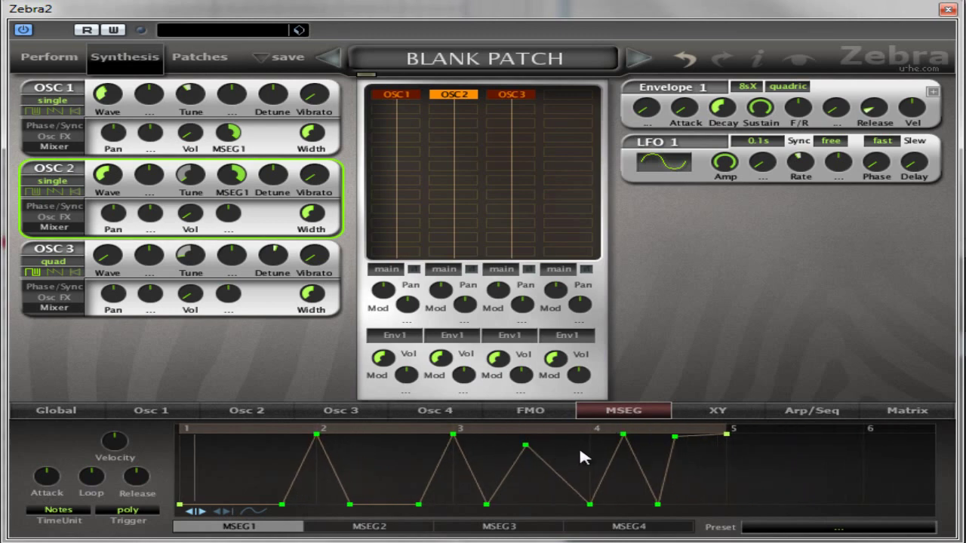
scroll(578, 446, "up", 2)
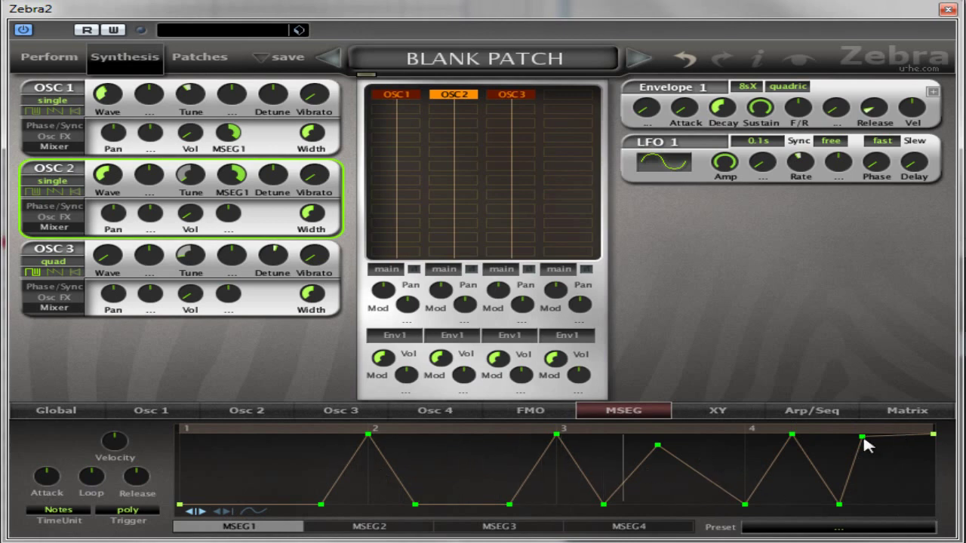
scroll(661, 445, "down", 1)
scroll(649, 446, "down", 1)
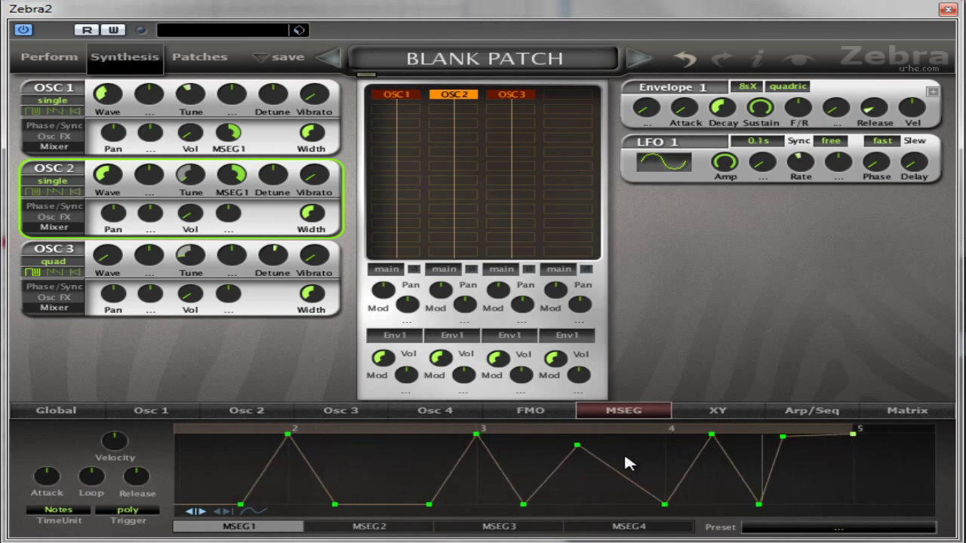
scroll(638, 447, "up", 2)
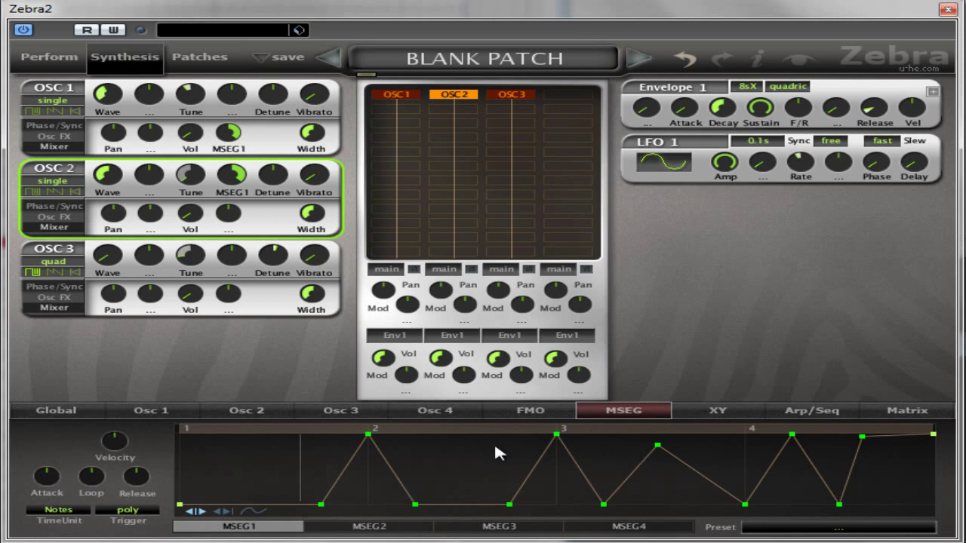
left_click_drag(339, 491, 363, 455)
left_click_drag(398, 483, 392, 528)
Move MSEG1's second peak and its base points earlier, ending at position 3, and bend its sides into inward curves
left_click_drag(513, 505, 462, 504)
left_click_drag(557, 435, 510, 437)
left_click_drag(606, 505, 544, 501)
left_click_drag(489, 476, 518, 524)
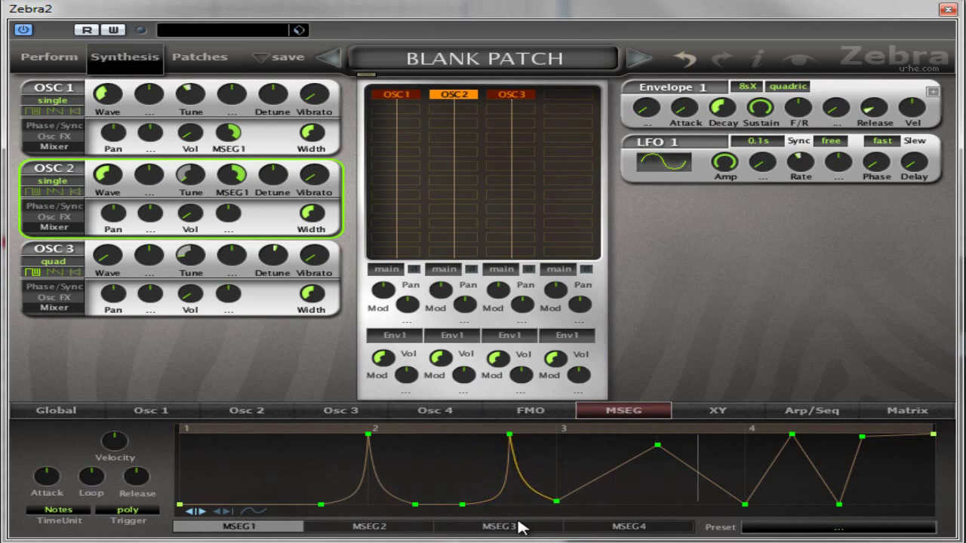
Raise MSEG1's third peak to maximum and bend its sides into inward curves
left_click_drag(663, 444, 652, 436)
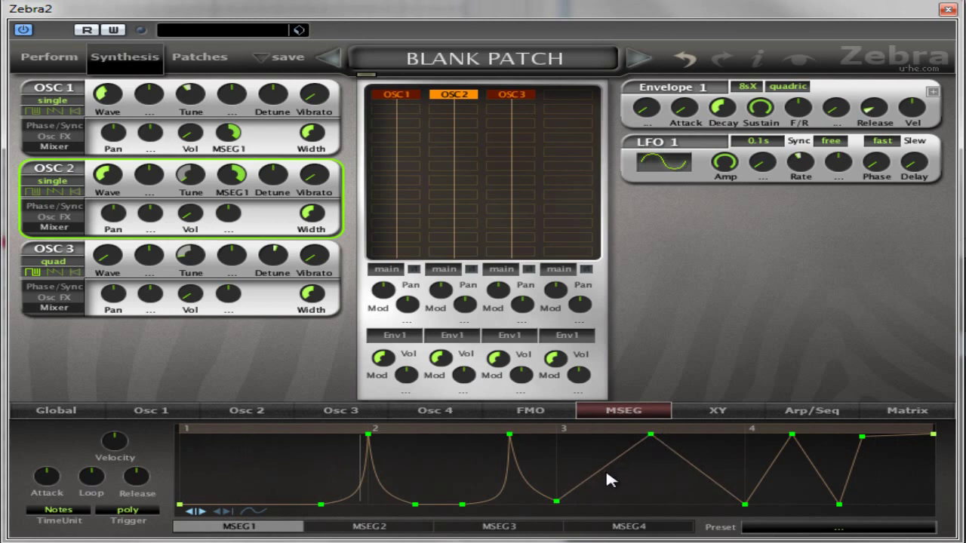
left_click_drag(606, 474, 582, 431)
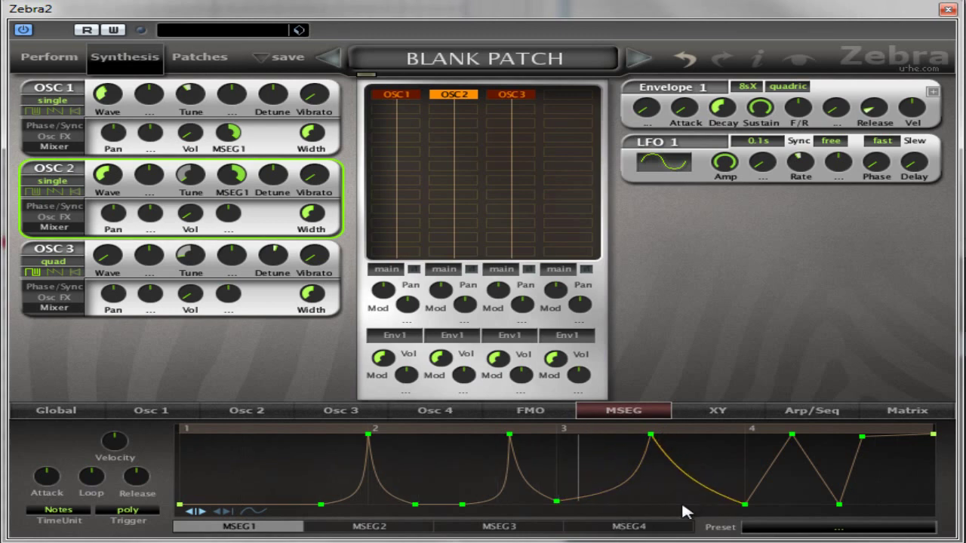
Bend the sides of MSEG1's fourth peak inward, remove the high point after it, and curve the final rise inward
left_click_drag(684, 513, 828, 479)
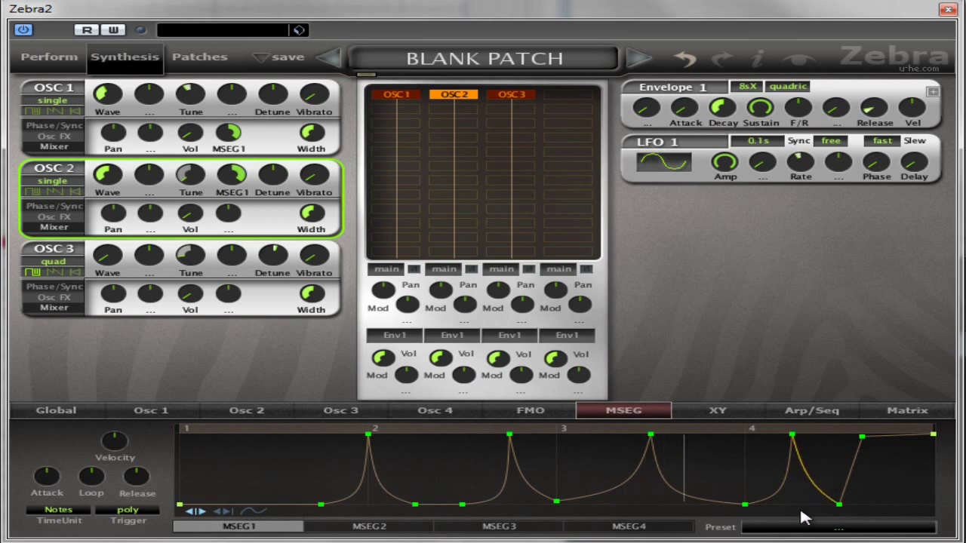
right_click(866, 438)
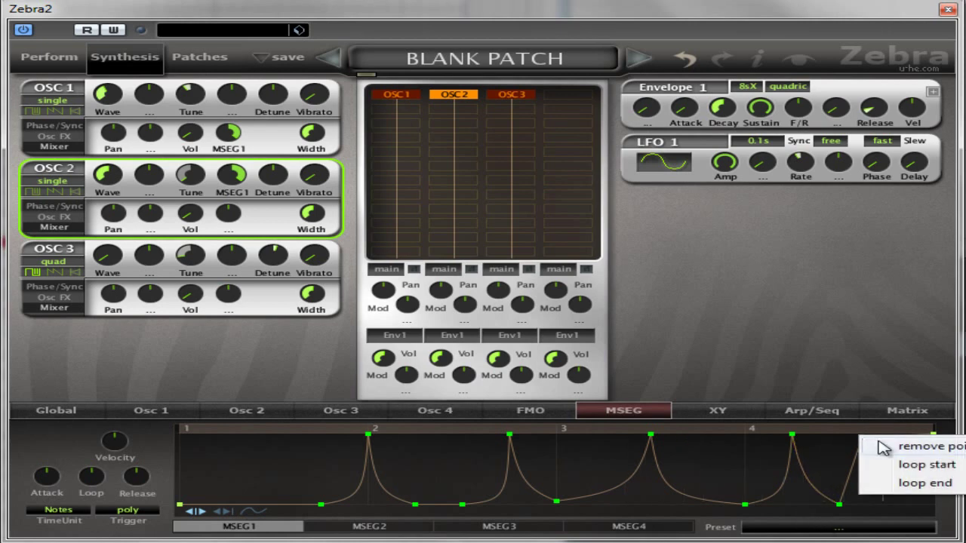
left_click(913, 438)
left_click_drag(869, 482, 865, 431)
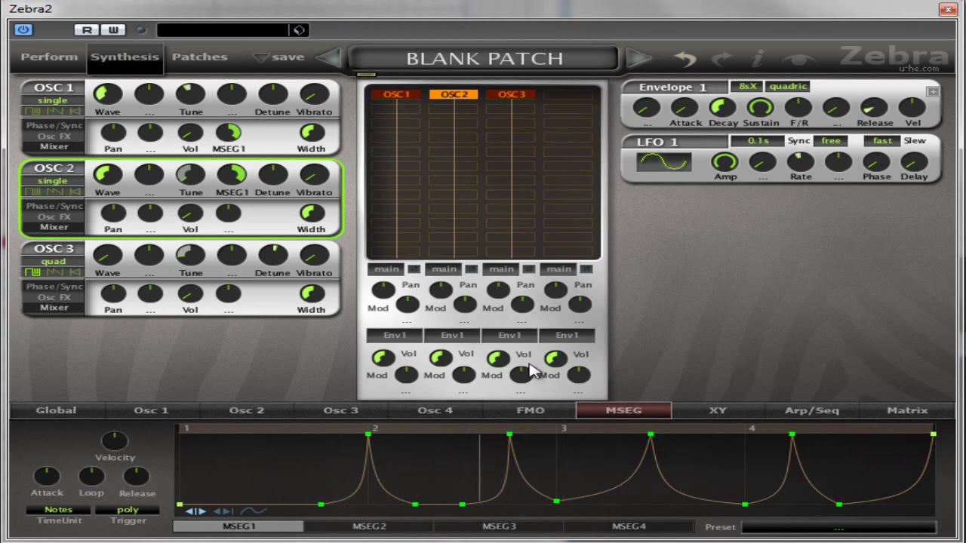
Reset OSC 2's tune modulation depth to 0, and make MSEG2 a single rising ramp by removing its middle point and raising its end to maximum
double_click(236, 184)
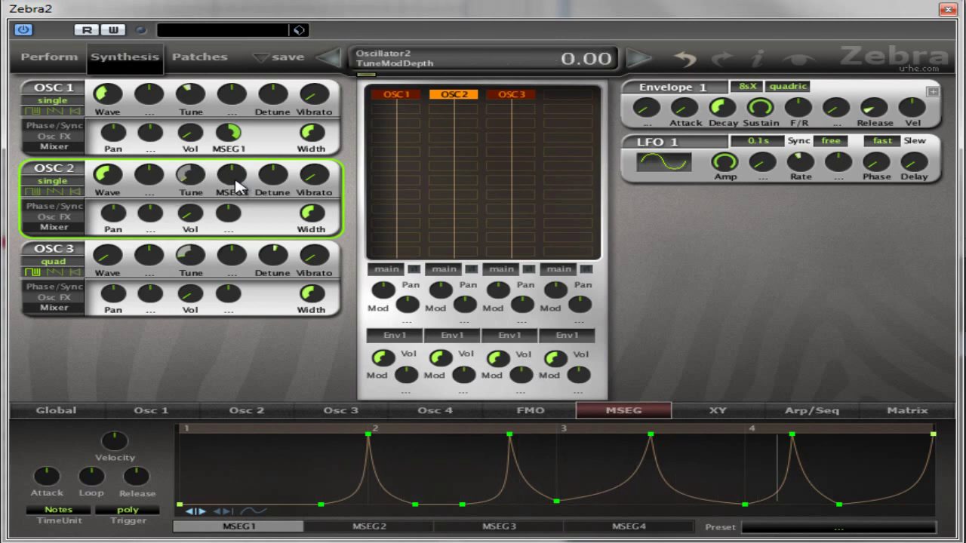
left_click(375, 526)
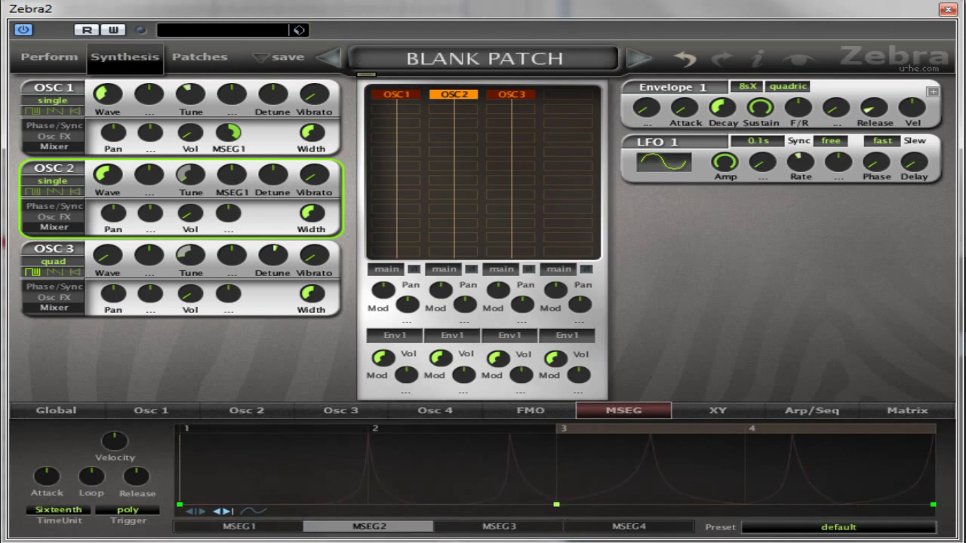
right_click(556, 507)
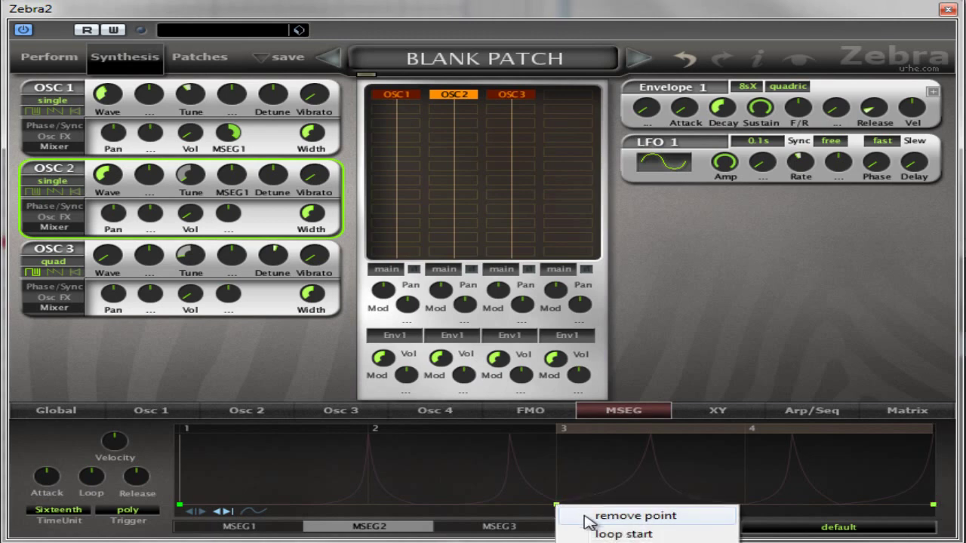
left_click(570, 516)
left_click_drag(932, 502, 933, 428)
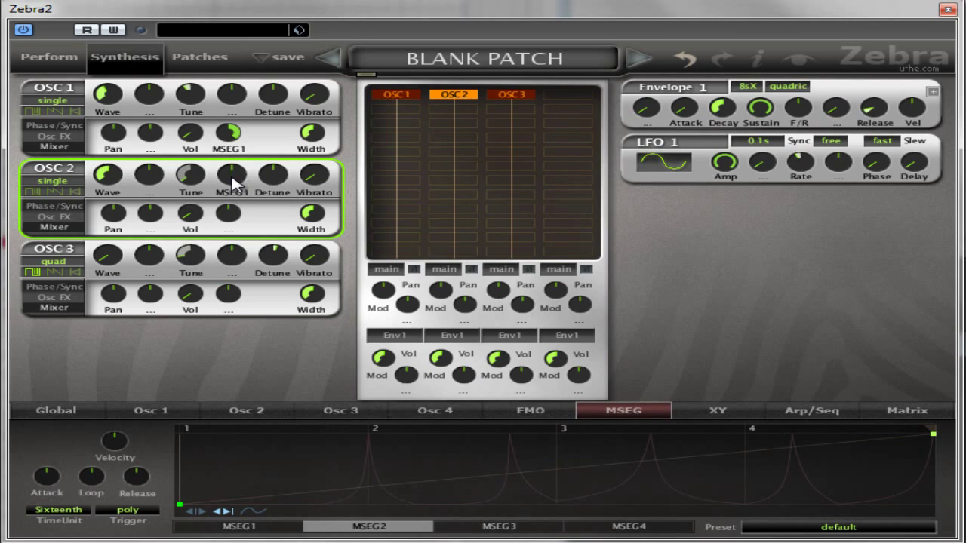
Assign MSEG2 to OSC 2's tune modulation and raise the depth to maximum
left_click(232, 185)
left_click(317, 397)
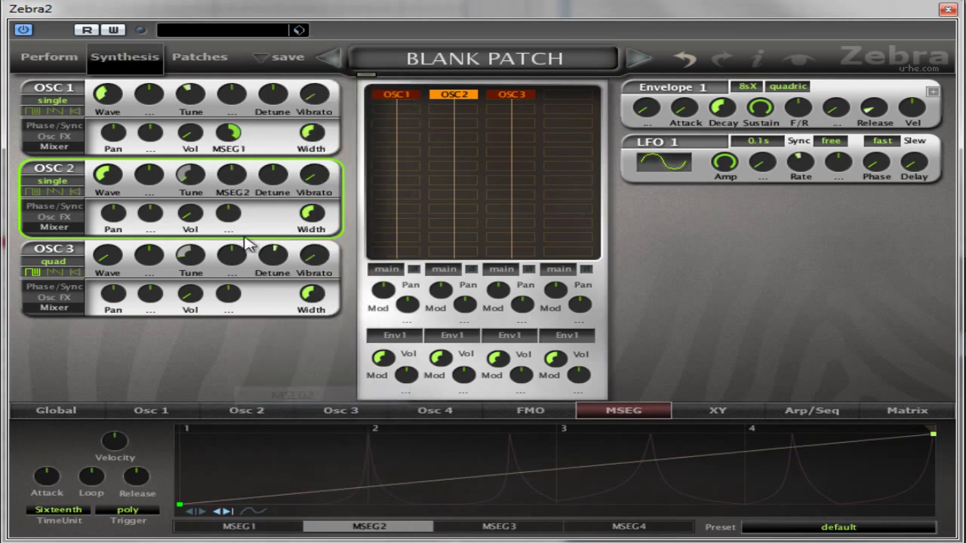
left_click_drag(233, 174, 205, 60)
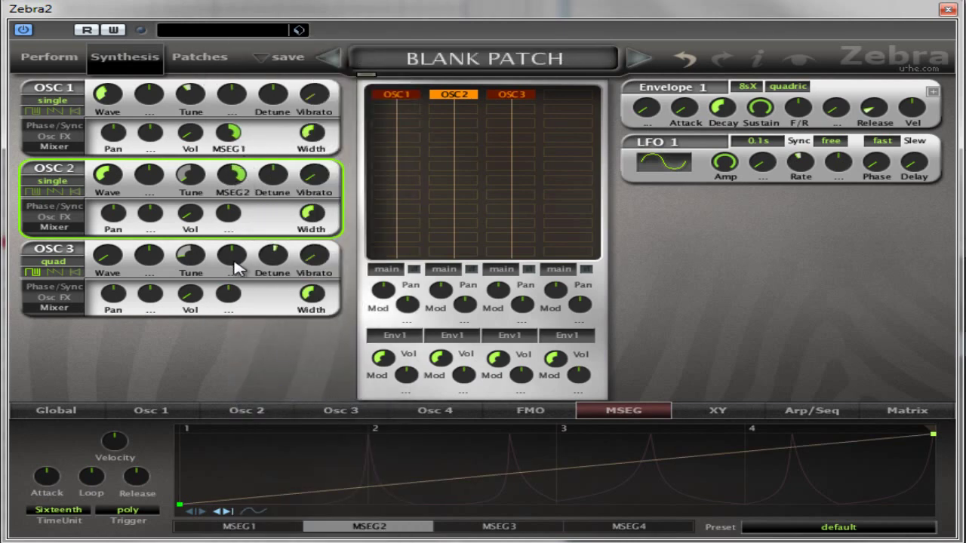
Assign MSEG2 to OSC 3's volume modulation and set the depth to 100
left_click(235, 305)
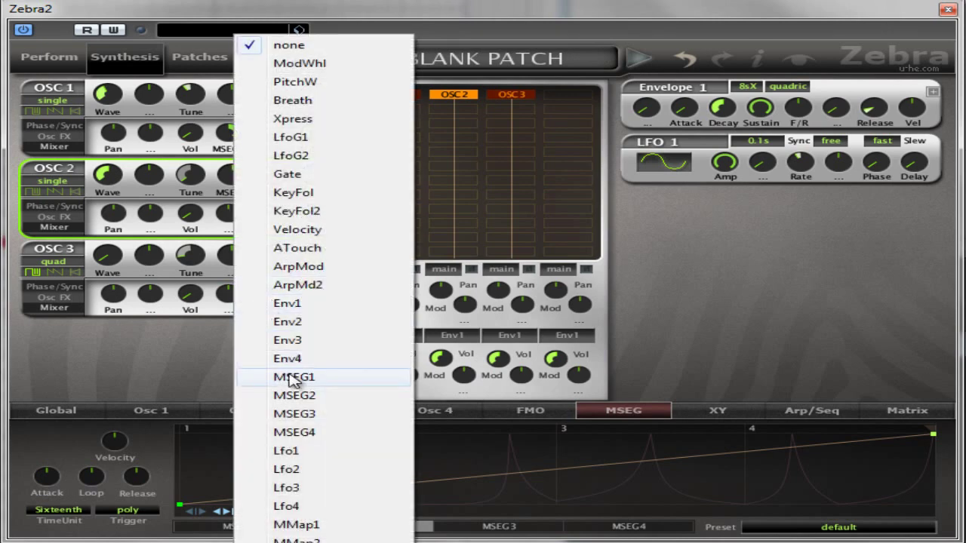
left_click(308, 395)
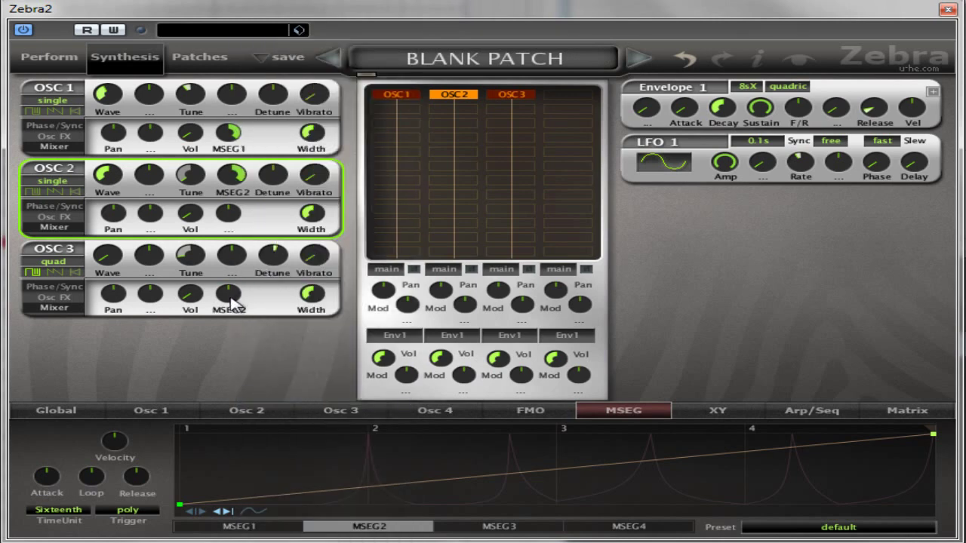
left_click_drag(229, 304, 219, 140)
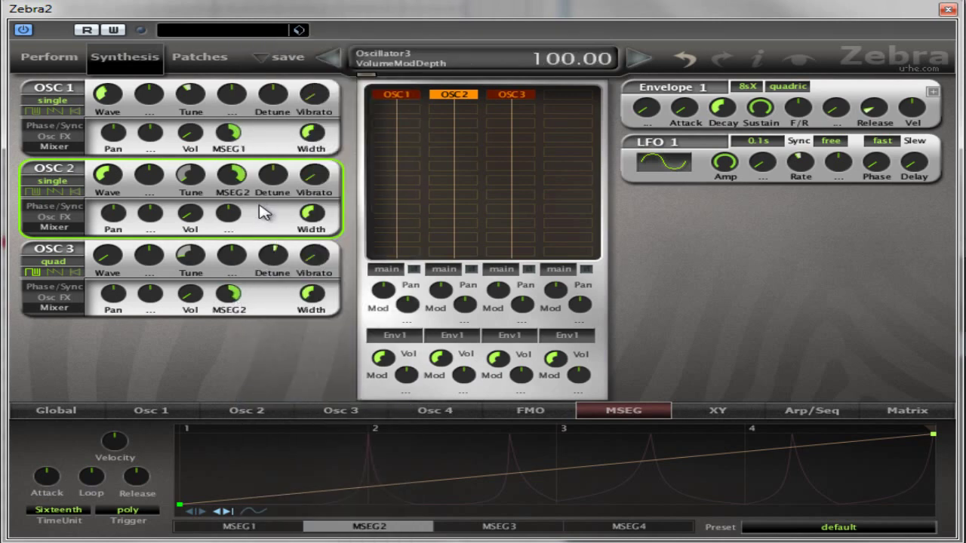
Set OSC 2's tune modulation source to none, and assign MSEG2 to its volume modulation at full depth
left_click(230, 193)
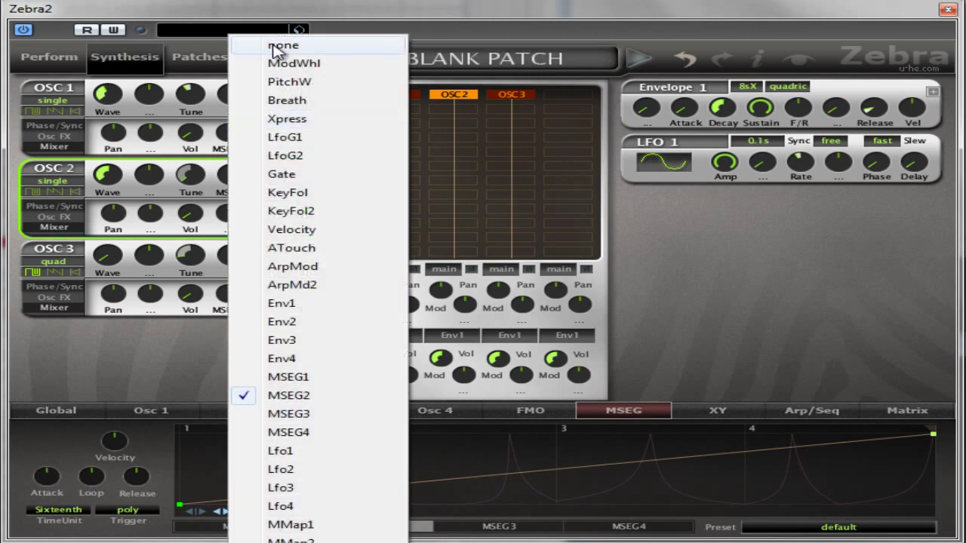
left_click(270, 44)
left_click(230, 223)
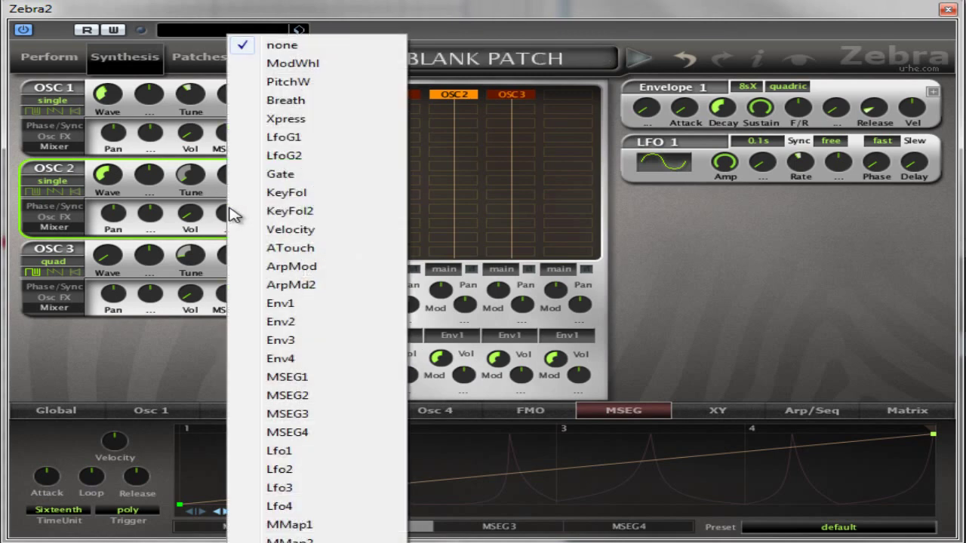
left_click(321, 395)
left_click_drag(237, 220, 230, 38)
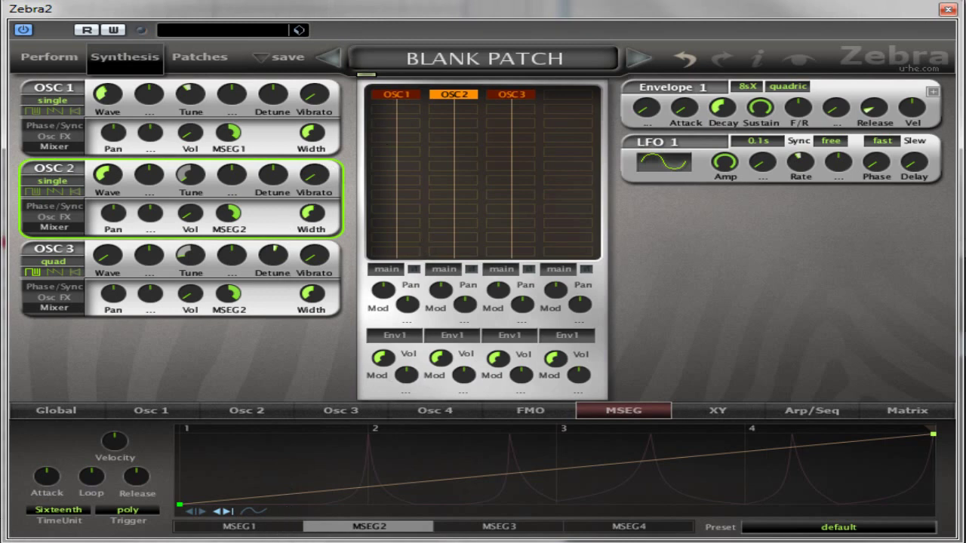
Change MSEG2's time unit, and bend the rise into MSEG1's third peak more sharply inward
left_click(74, 513)
left_click(143, 542)
left_click(278, 532)
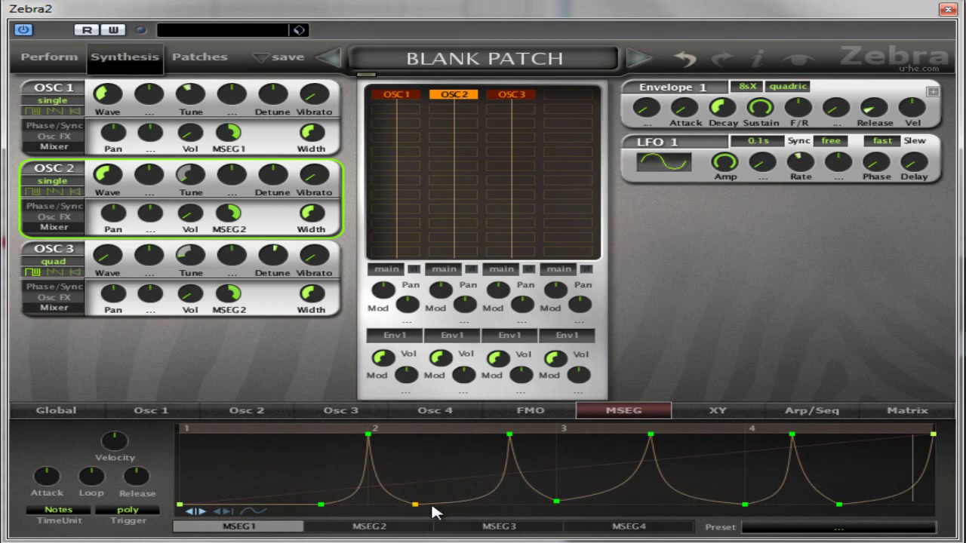
left_click_drag(510, 436, 491, 441)
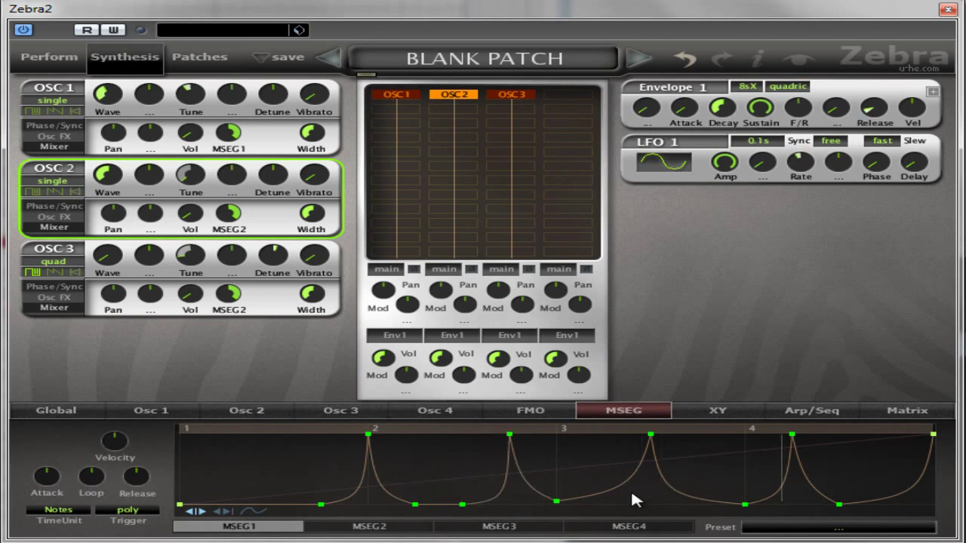
left_click_drag(618, 515, 599, 456)
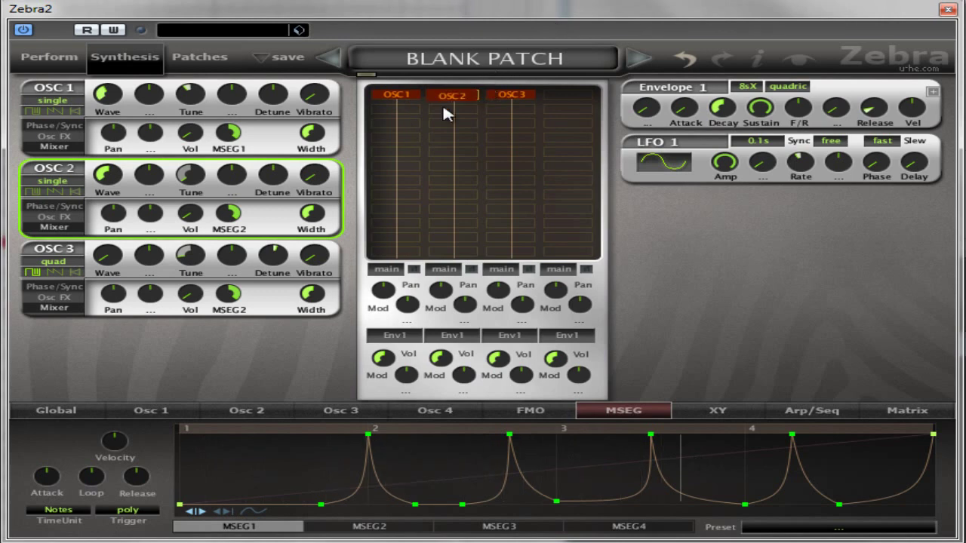
Stack OSC 2 and OSC 3 beneath OSC 1 in the first lane and add a VCF1 filter below them
left_click_drag(444, 98, 399, 108)
left_click_drag(525, 98, 400, 124)
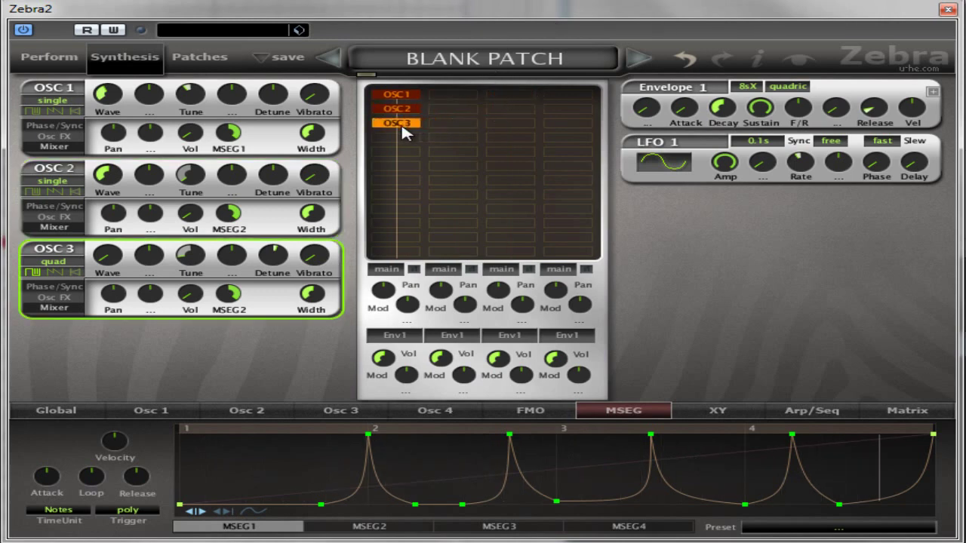
left_click(400, 138)
left_click(422, 212)
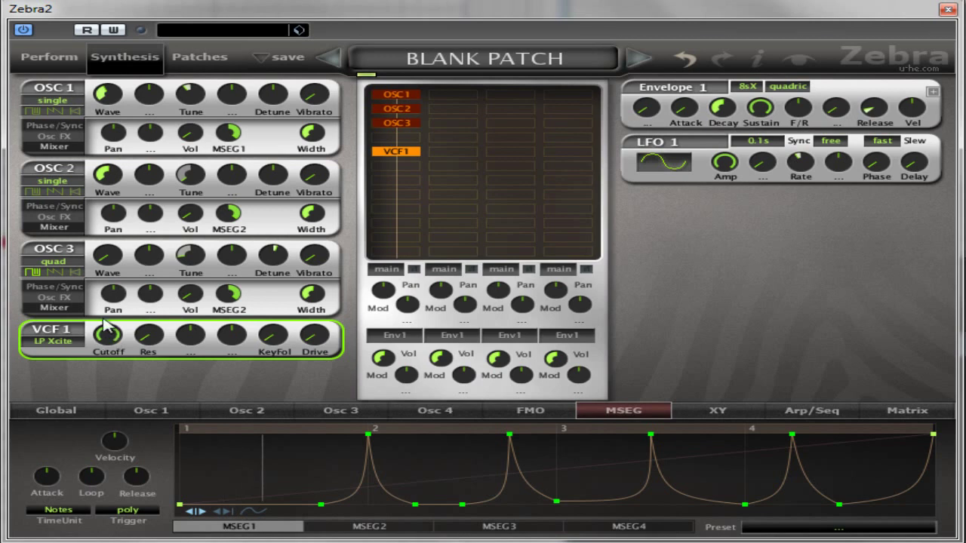
Change VCF 1's filter type to BP RezBand, lower its cutoff, and raise its resonance
left_click_drag(110, 343, 108, 411)
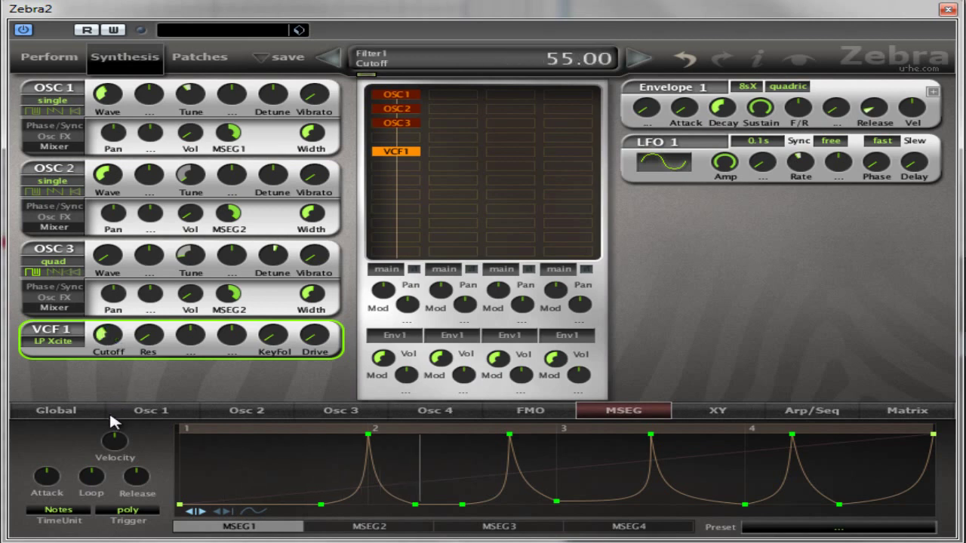
left_click(73, 341)
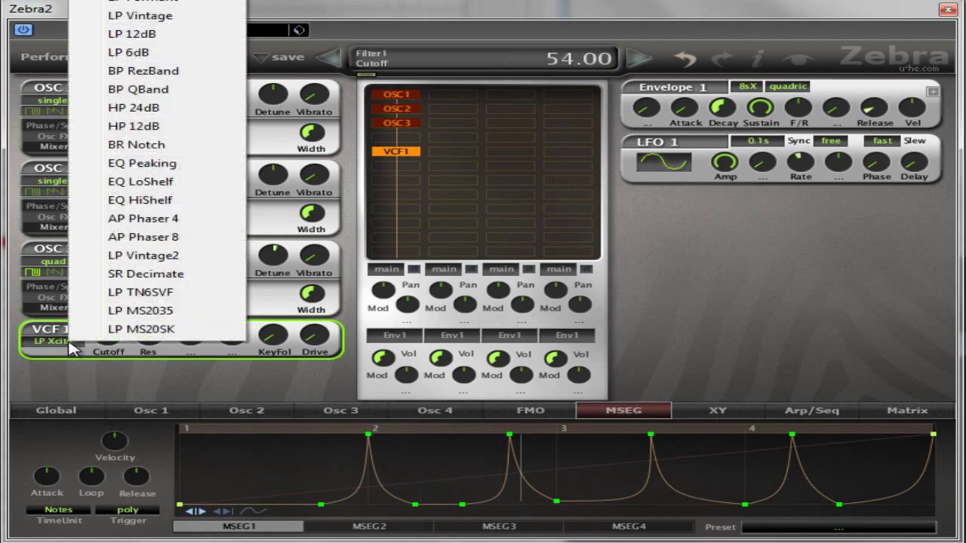
left_click(185, 75)
left_click_drag(102, 330, 157, 294)
left_click_drag(147, 341, 119, 351)
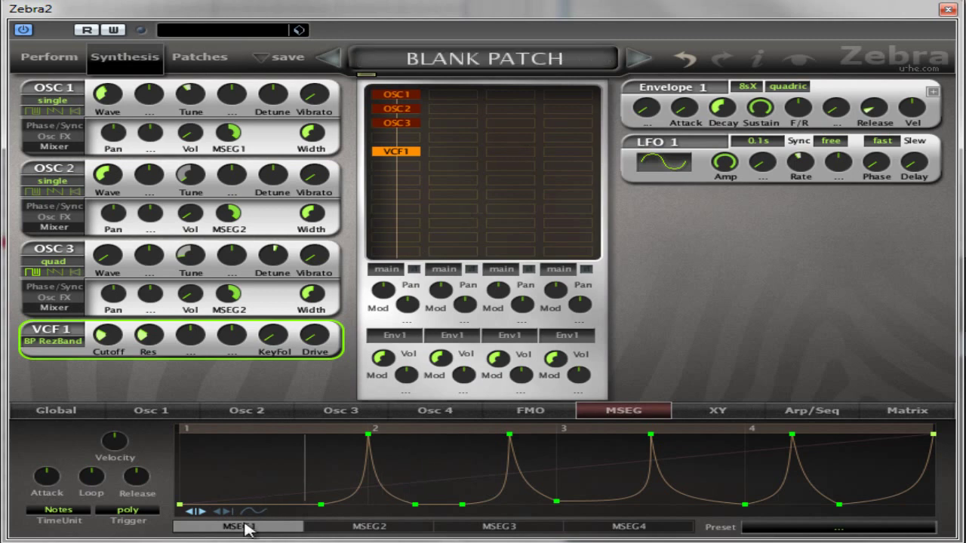
Assign MSEG1 to modulate VCF 1's cutoff with a moderate positive depth, and reduce the filter's resonance
left_click(187, 346)
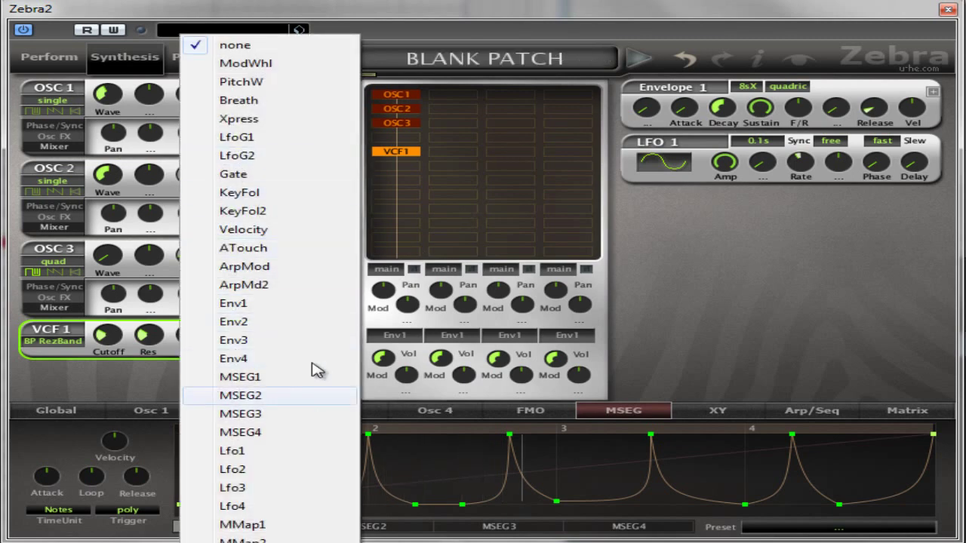
left_click(275, 378)
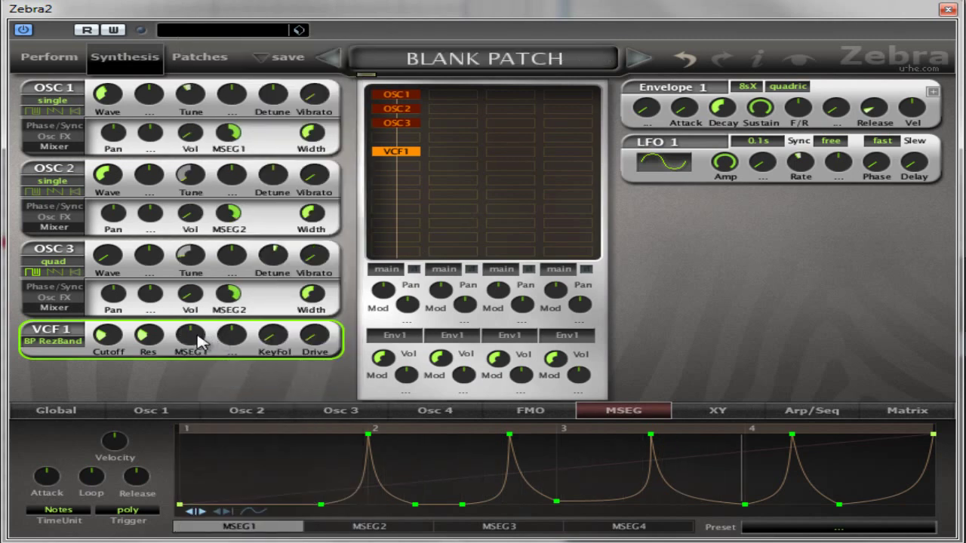
left_click_drag(190, 335, 227, 167)
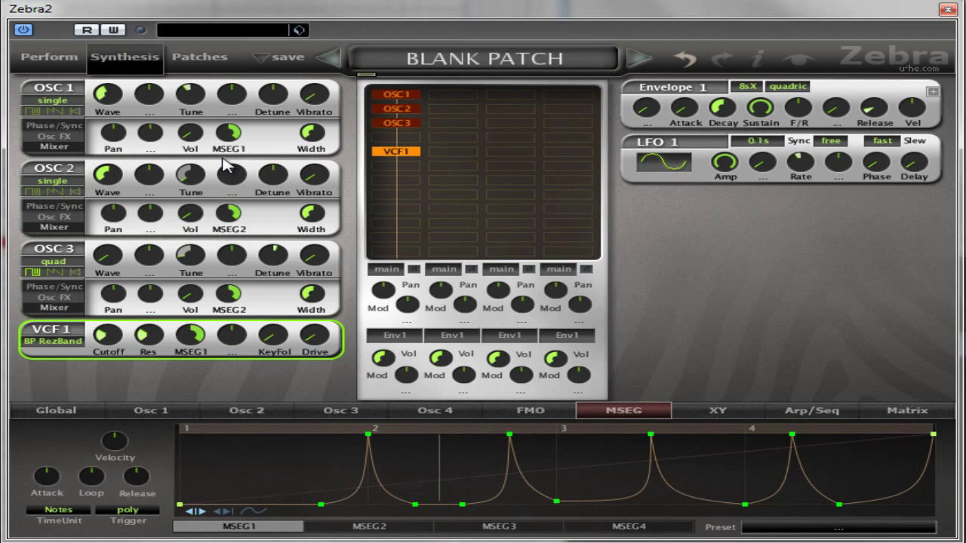
left_click_drag(148, 337, 171, 375)
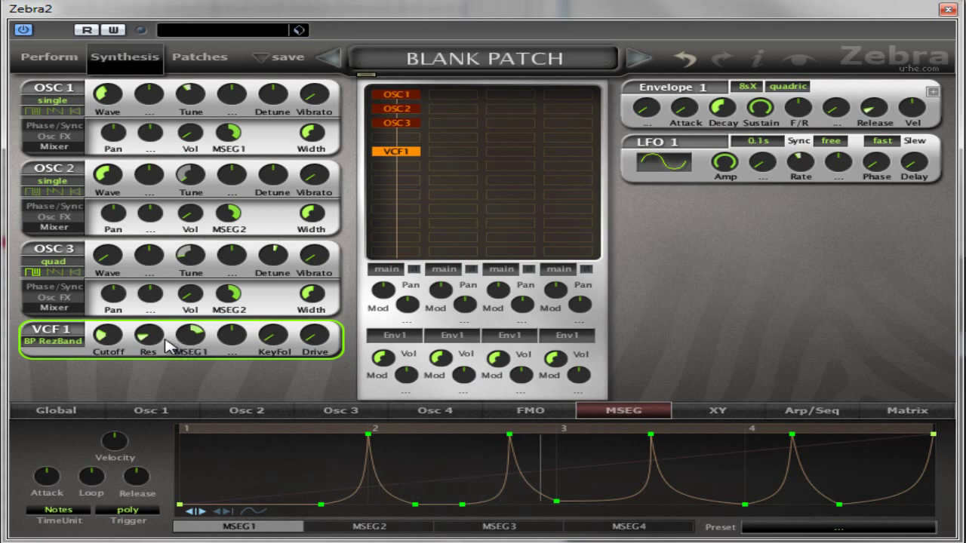
mouse_move(178, 347)
left_mouse_down()
mouse_move(188, 352)
mouse_move(187, 342)
left_mouse_up()
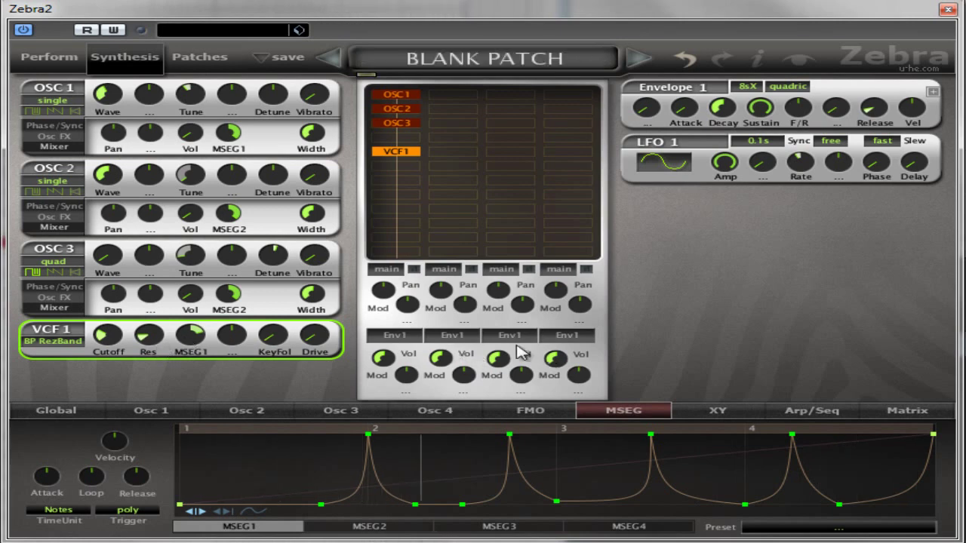
Lower the first lane's volume to 0 and bring it back up to about halfway
left_click_drag(385, 361, 388, 423)
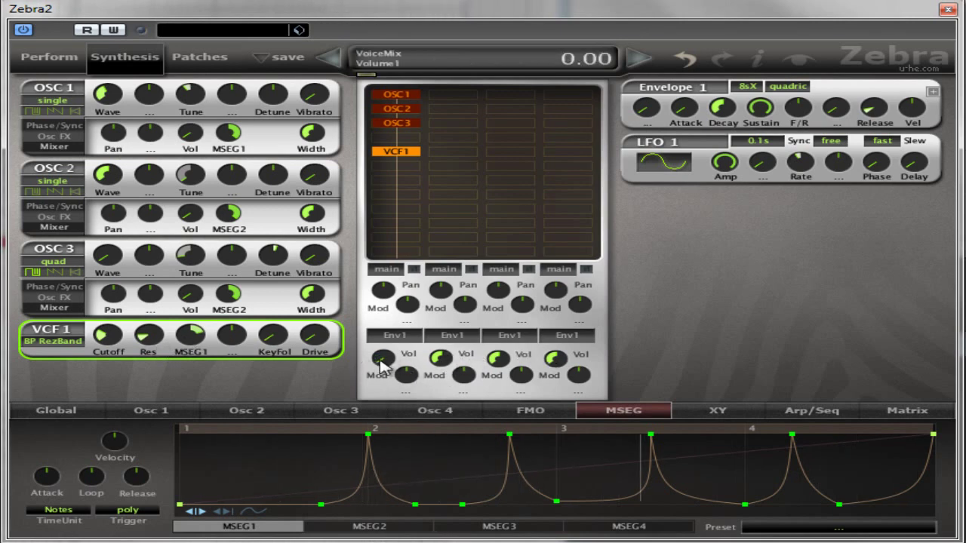
left_click_drag(384, 367, 390, 283)
scroll(391, 362, "up", 1)
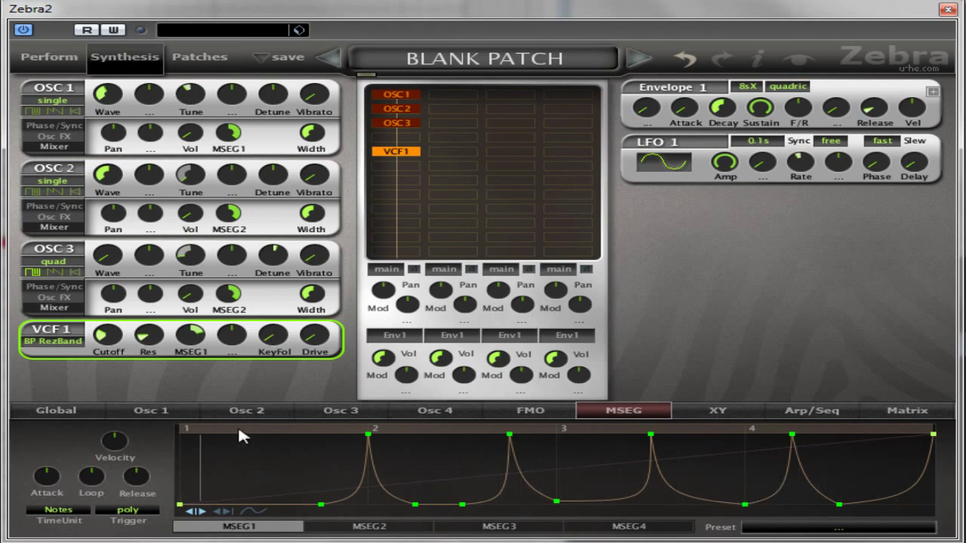
Add Delay1 and, beneath it, Rev1 to the first column of the global effects grid
left_click(57, 411)
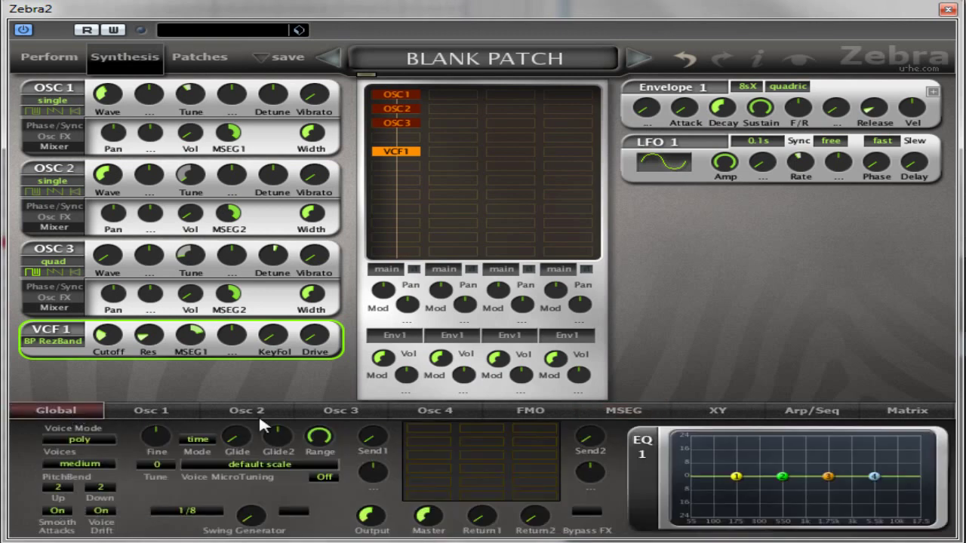
left_click(427, 433)
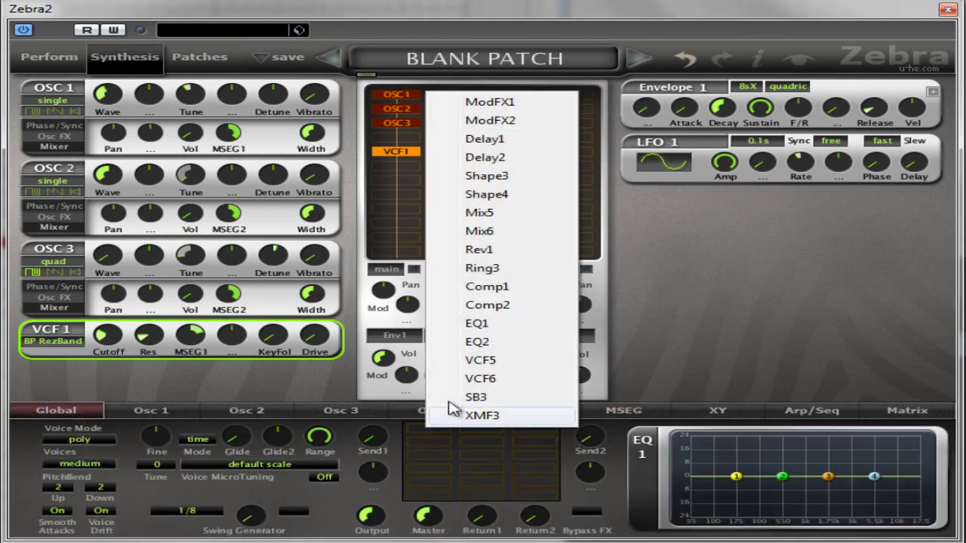
left_click(474, 139)
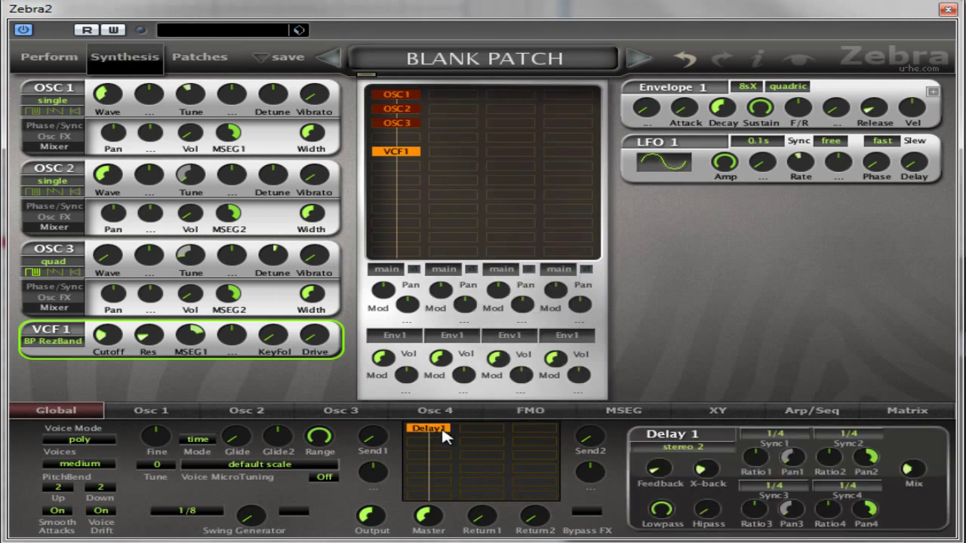
left_click(435, 440)
left_click(500, 264)
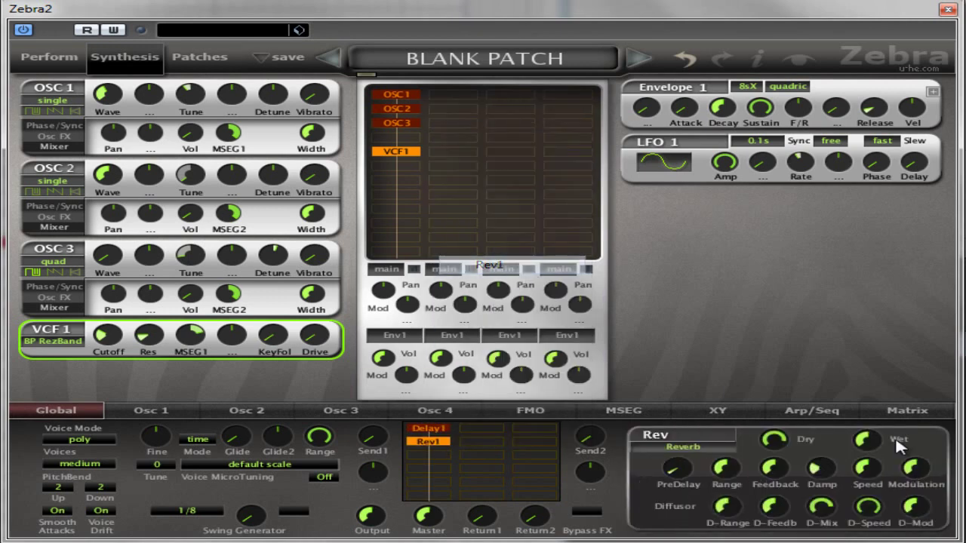
Set Delay1's Sync2 time to 1/4 dot and its Sync1 time to 1/8 dot
left_click(430, 428)
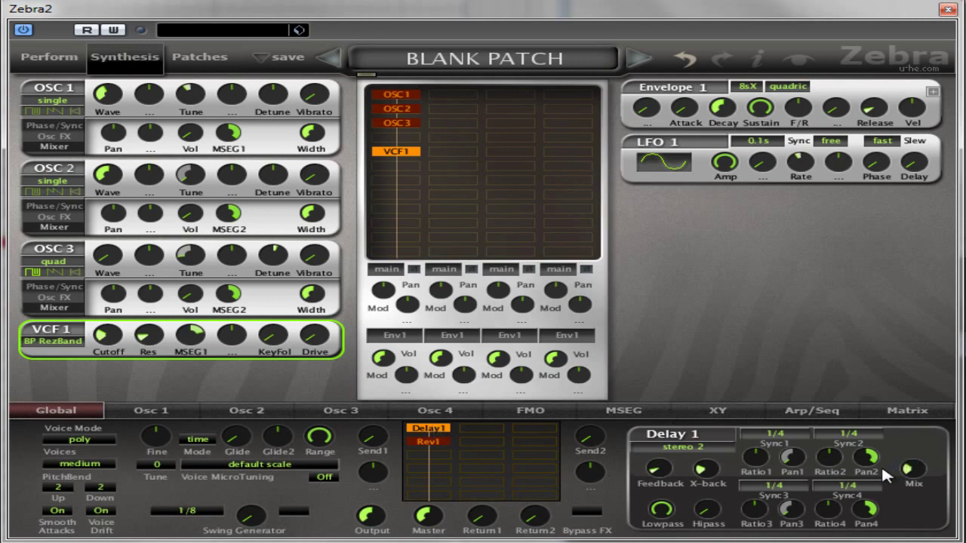
left_click(849, 436)
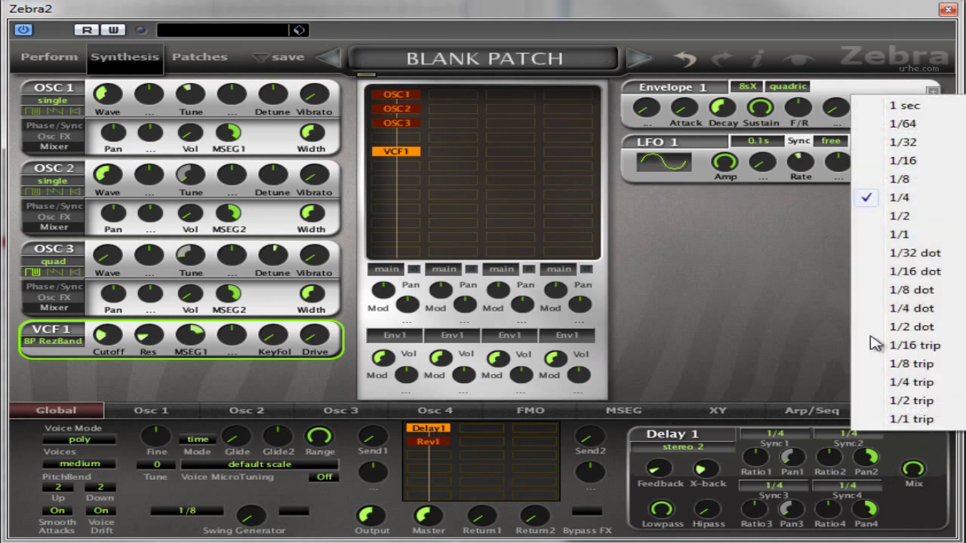
left_click(936, 309)
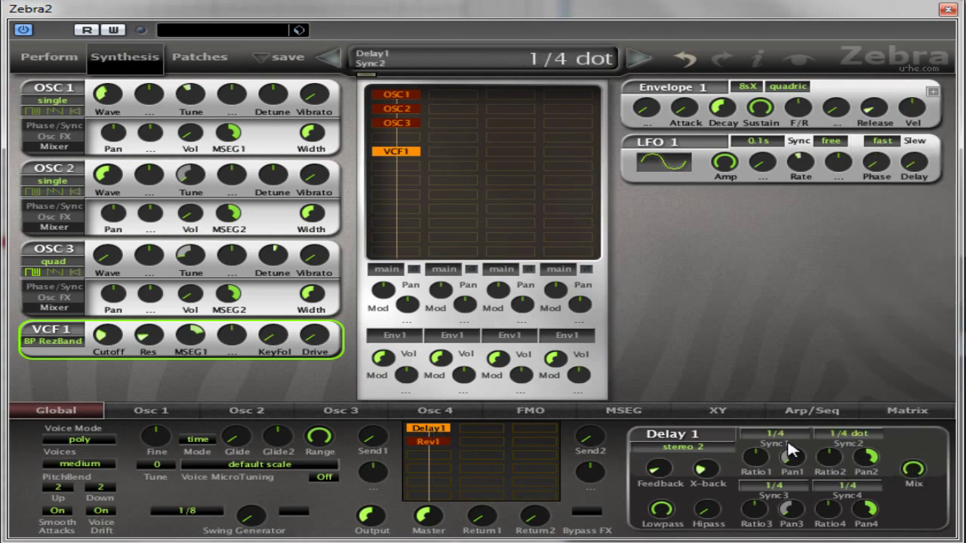
left_click(788, 433)
left_click(881, 296)
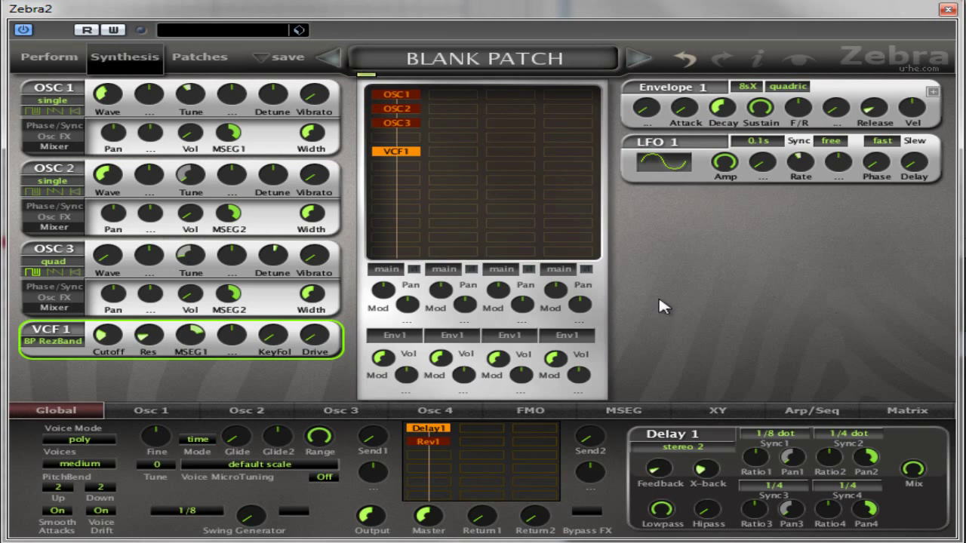
Lower Delay1's mix to 66.50 and set its feedback and X-back to low amounts
left_click_drag(912, 466, 728, 497)
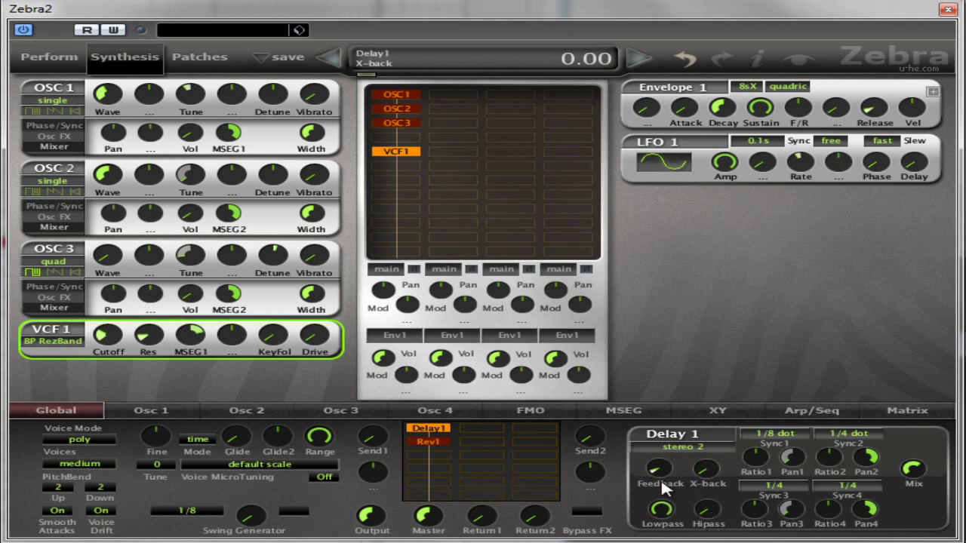
scroll(659, 467, "up", 1)
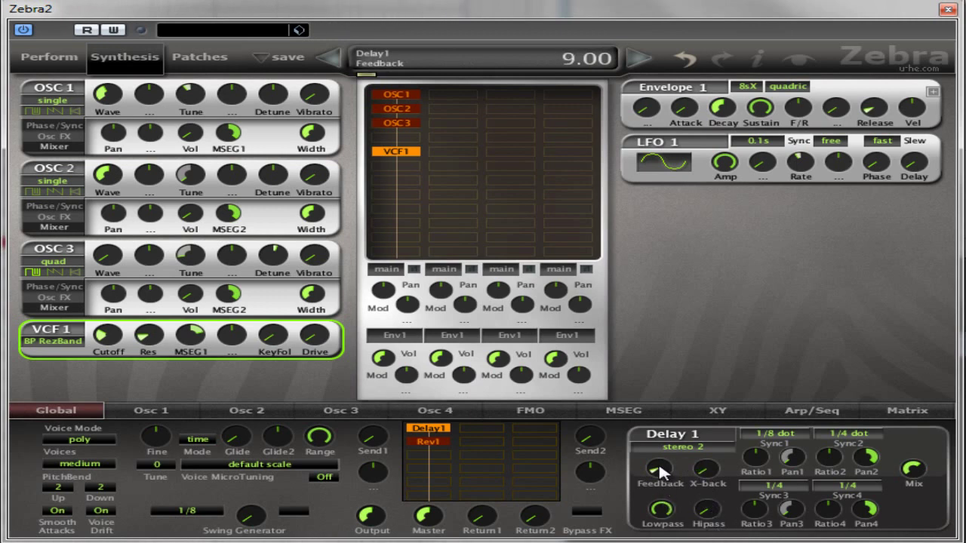
scroll(705, 468, "up", 1)
scroll(707, 465, "up", 1)
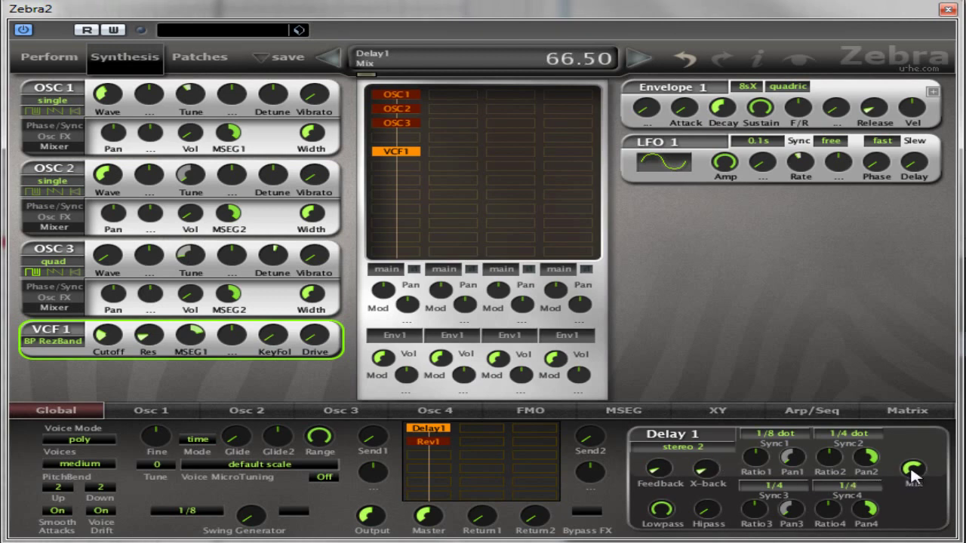
Move Rev1 to the second column of the global effects grid and raise Send1 to maximum
left_click_drag(439, 442, 475, 442)
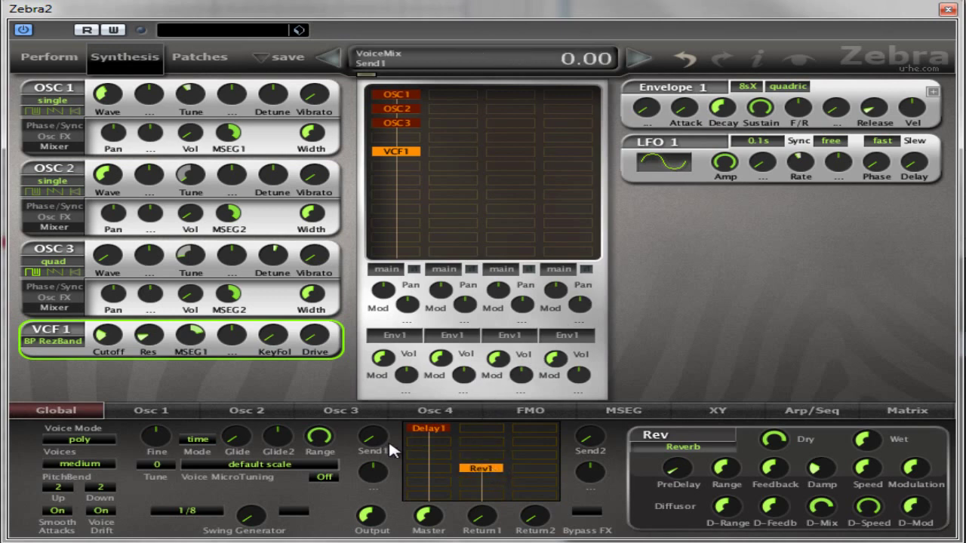
left_click_drag(371, 440, 333, 125)
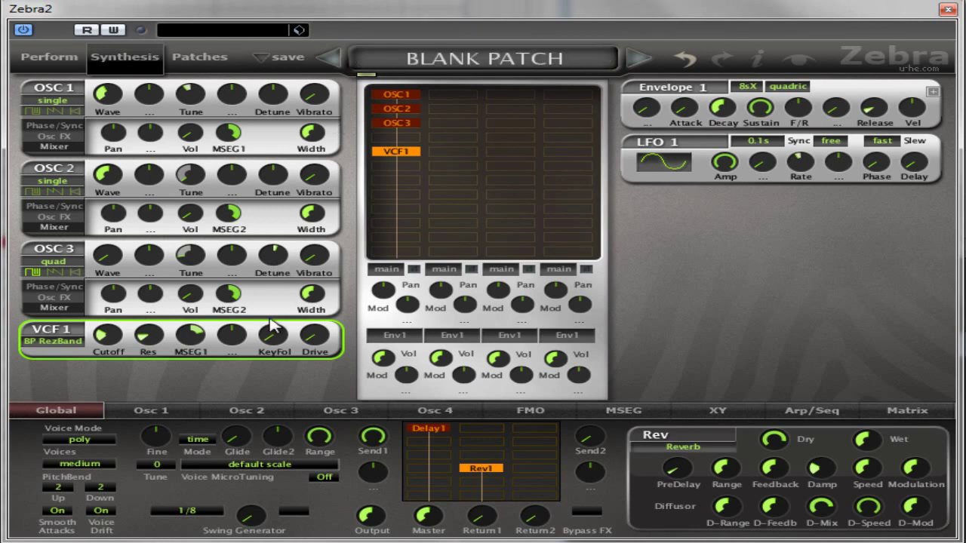
Raise Return1 to about 20 and set Rev1's wet level to 100
left_click_drag(494, 525, 498, 478)
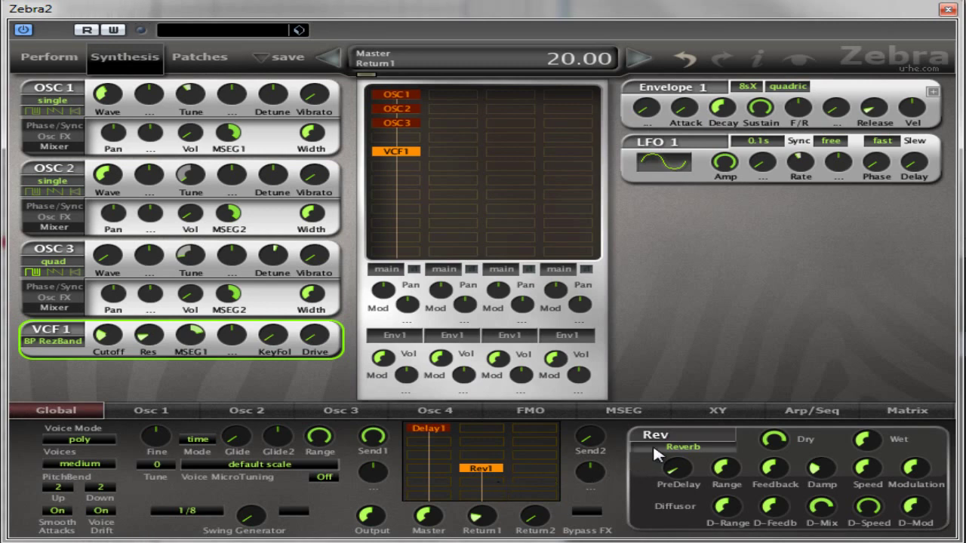
left_click_drag(868, 439, 831, 258)
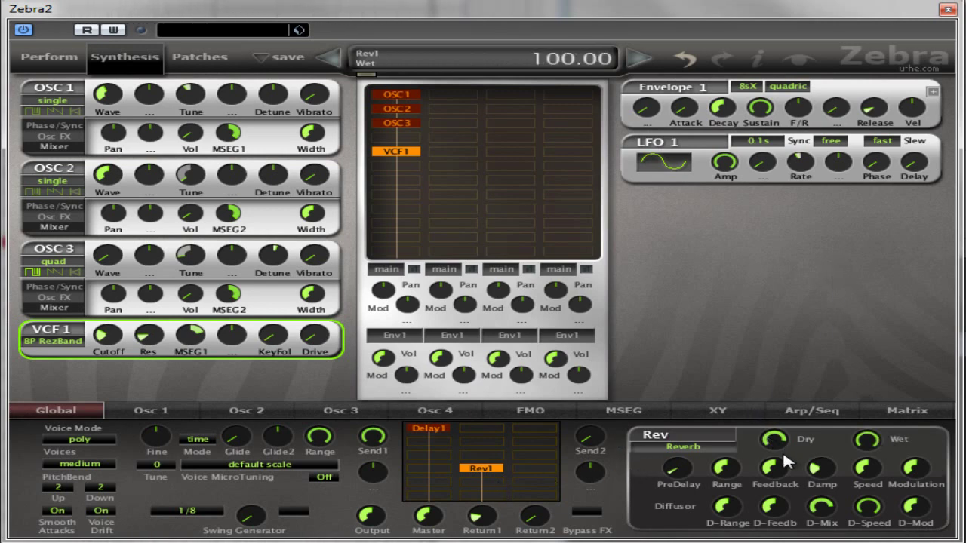
left_click_drag(480, 521, 486, 536)
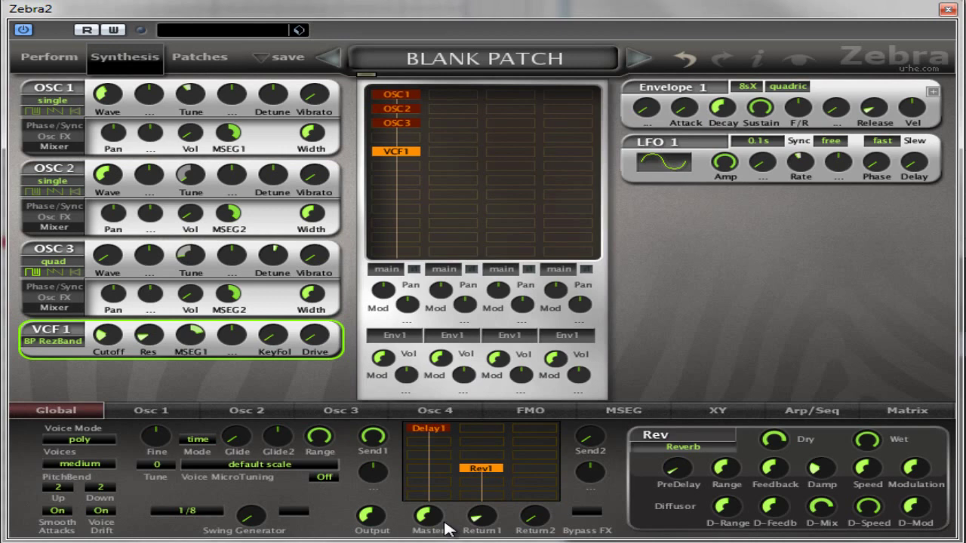
Assign Lfo1 as the modulation source of the first modulation matrix slot with a depth of 100
left_click(905, 414)
left_click(181, 446)
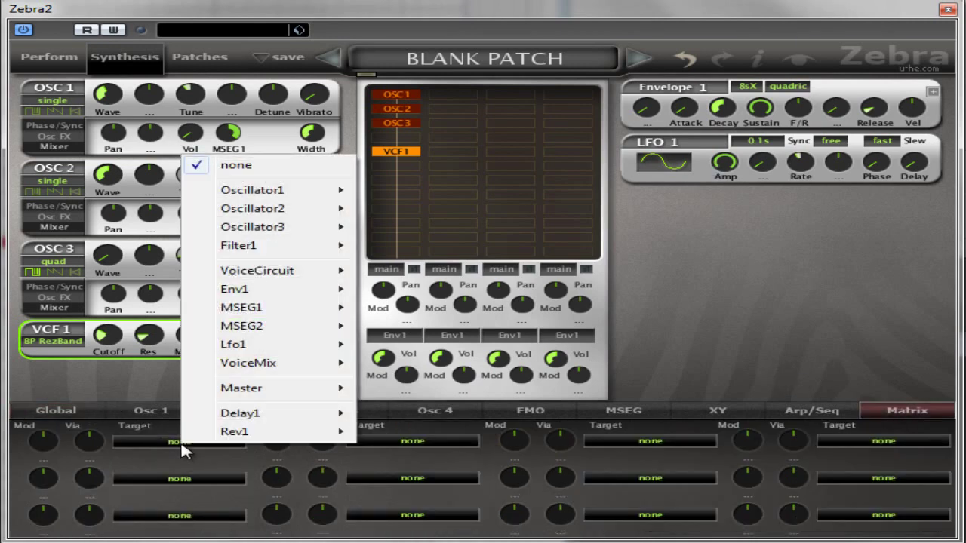
left_click(183, 450)
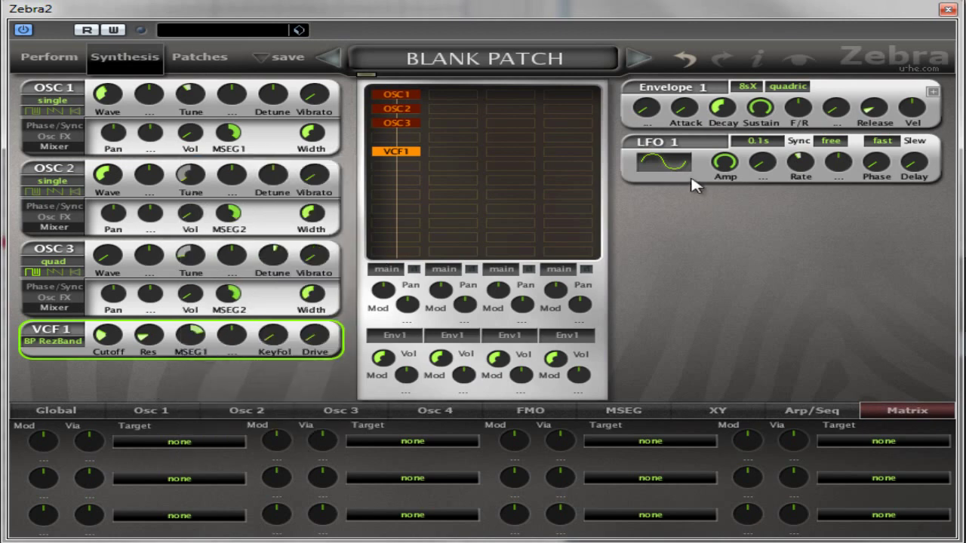
left_click(34, 441)
left_click(121, 452)
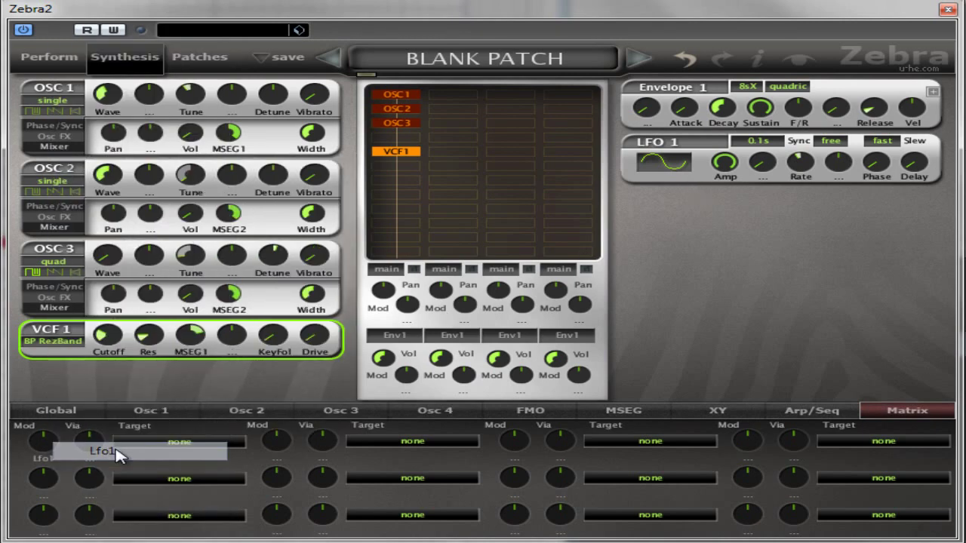
left_click_drag(43, 442, 66, 413)
Set ModWhl as the via source of the first matrix slot and raise its via amount to maximum
left_click(96, 447)
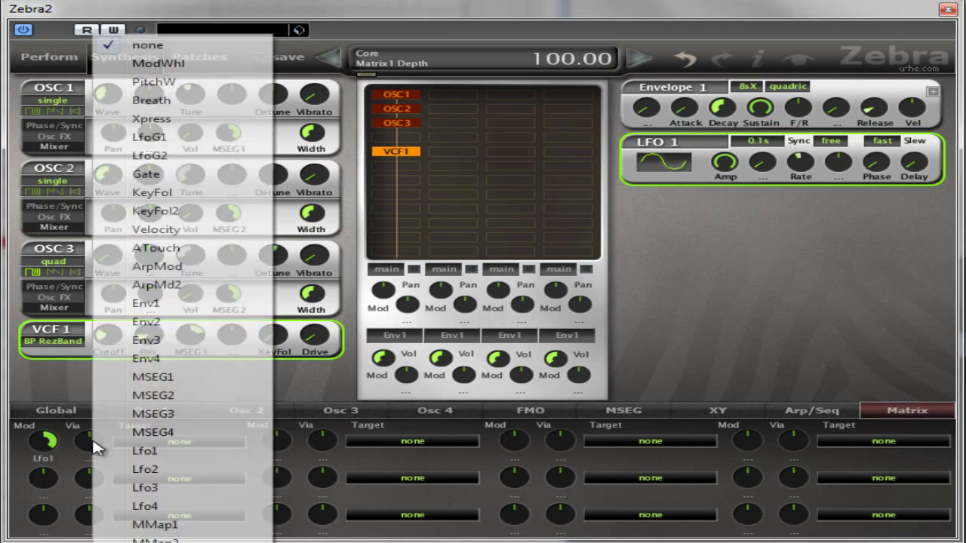
left_click(229, 66)
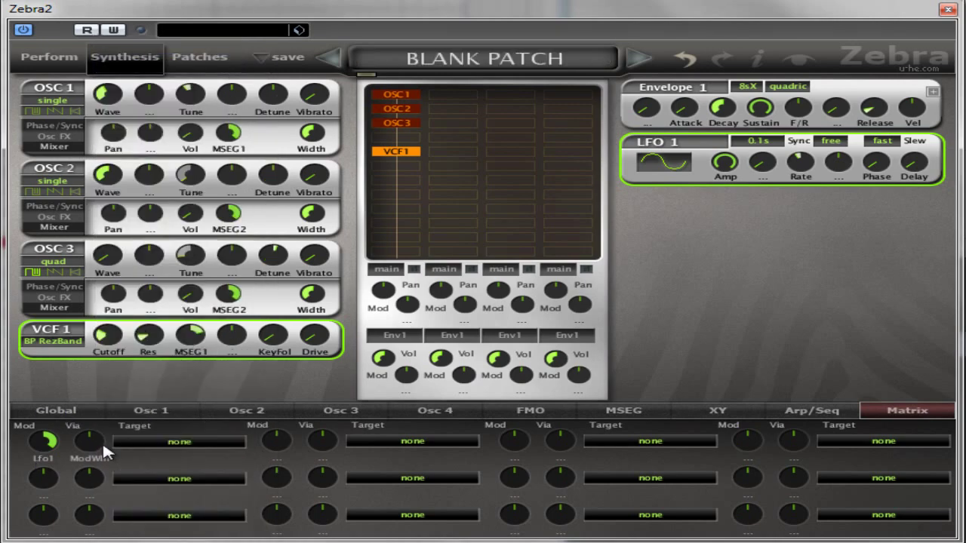
left_click_drag(103, 448, 84, 287)
Target the first matrix slot at Filter1's Cutoff and touch up its mod wheel via amount
left_click(203, 446)
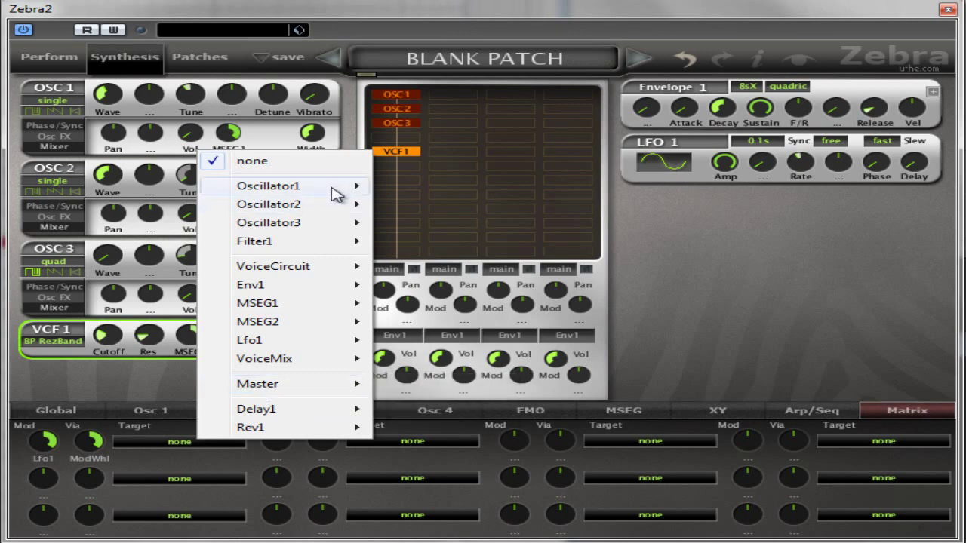
mouse_move(337, 195)
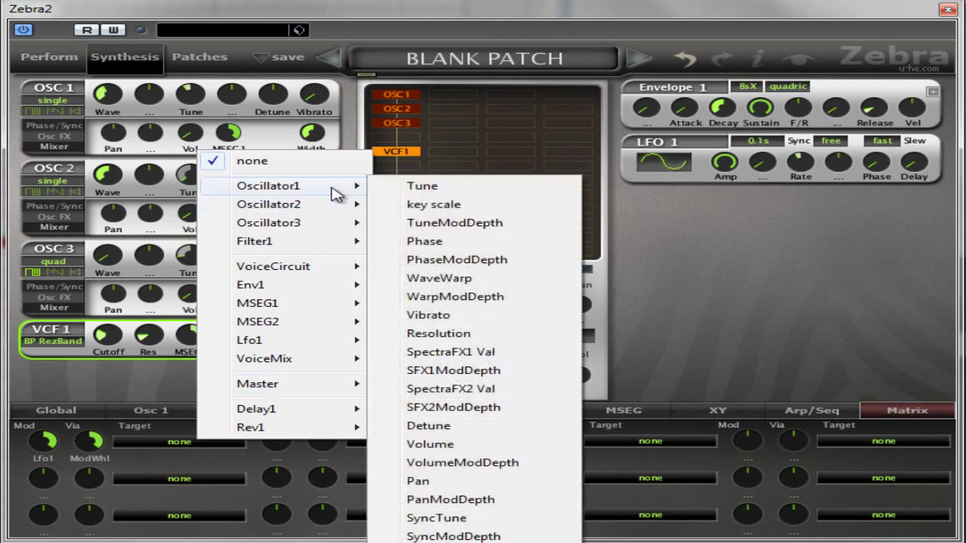
mouse_move(324, 244)
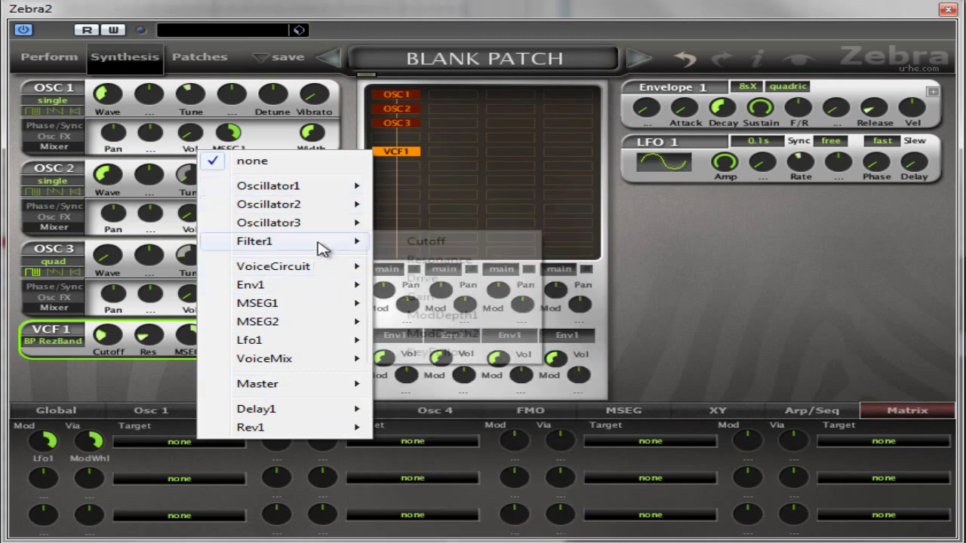
left_click(425, 243)
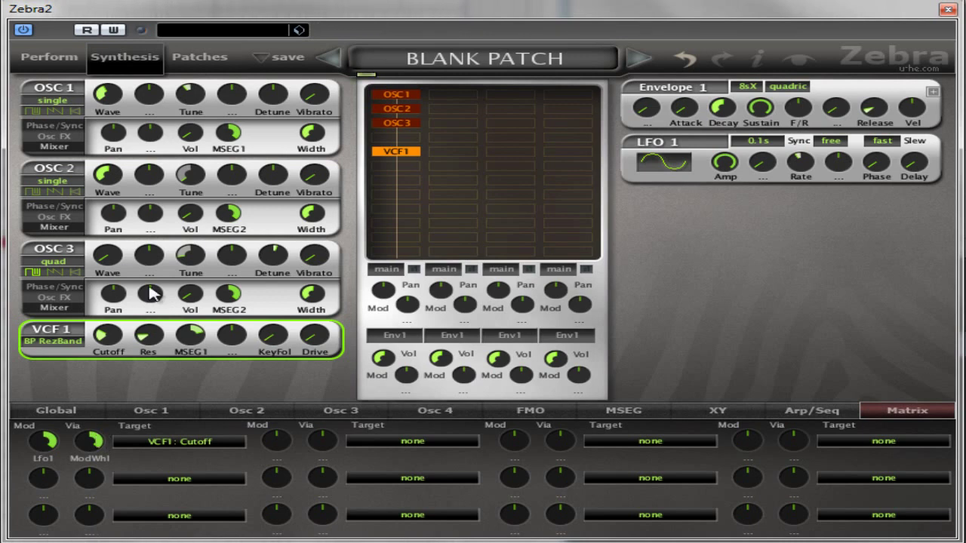
left_click_drag(91, 450, 87, 445)
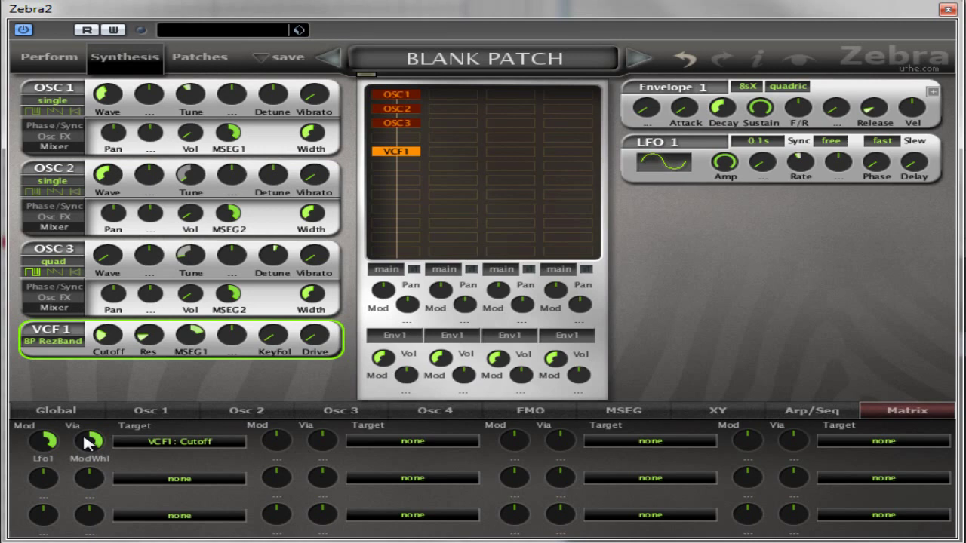